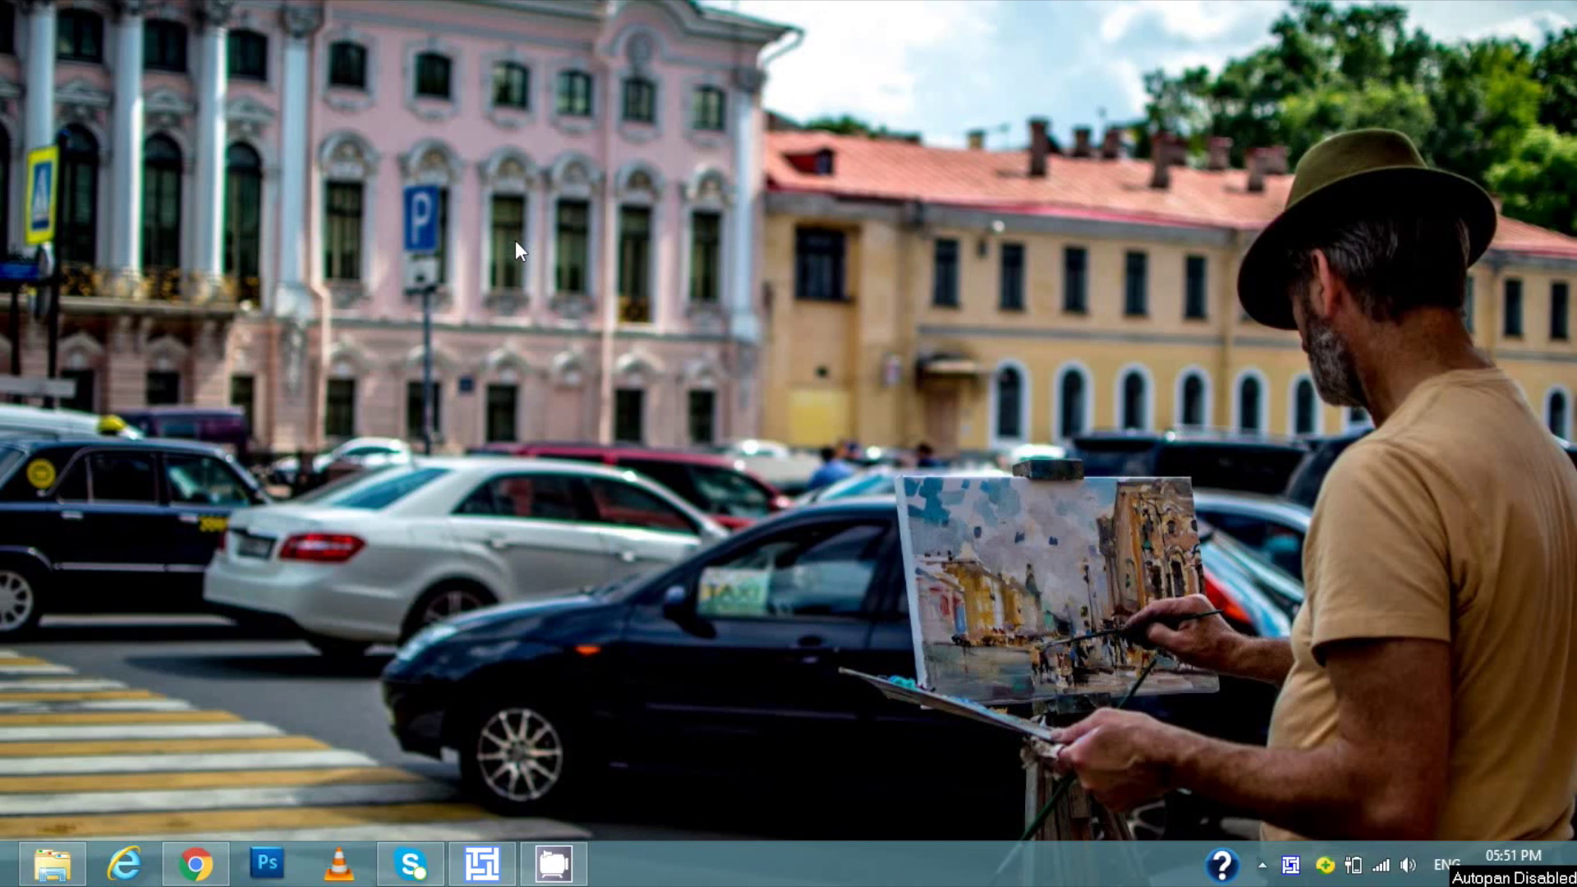
Open Command Prompt via Run (cmd), then list every adapter's details with ipconfig /all.
key(super+r)
text(cmd)
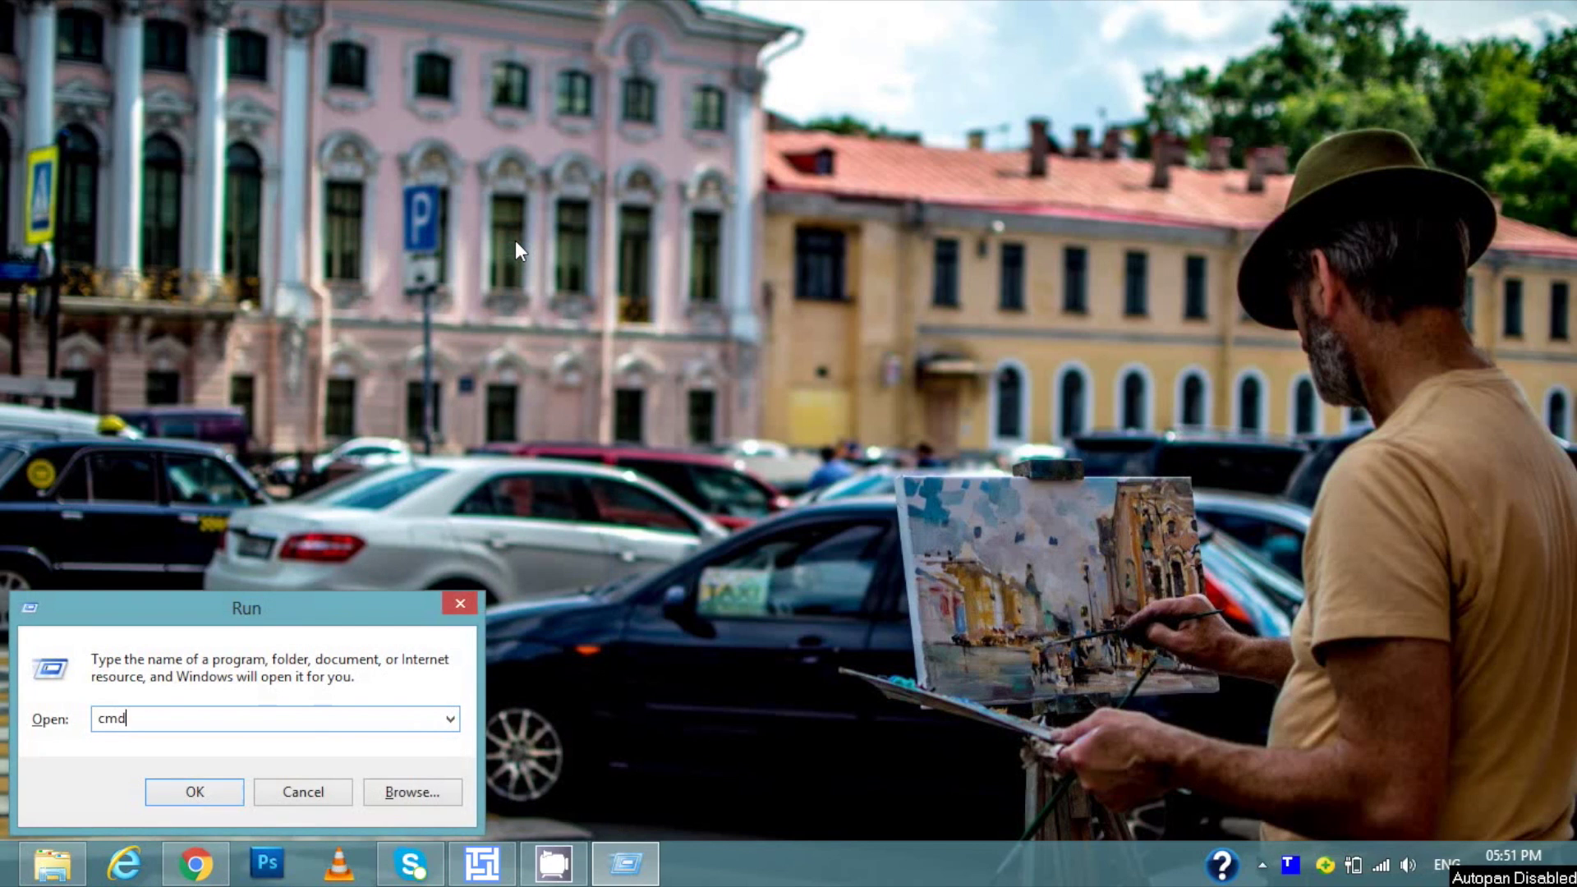
key(Return)
text(ip)
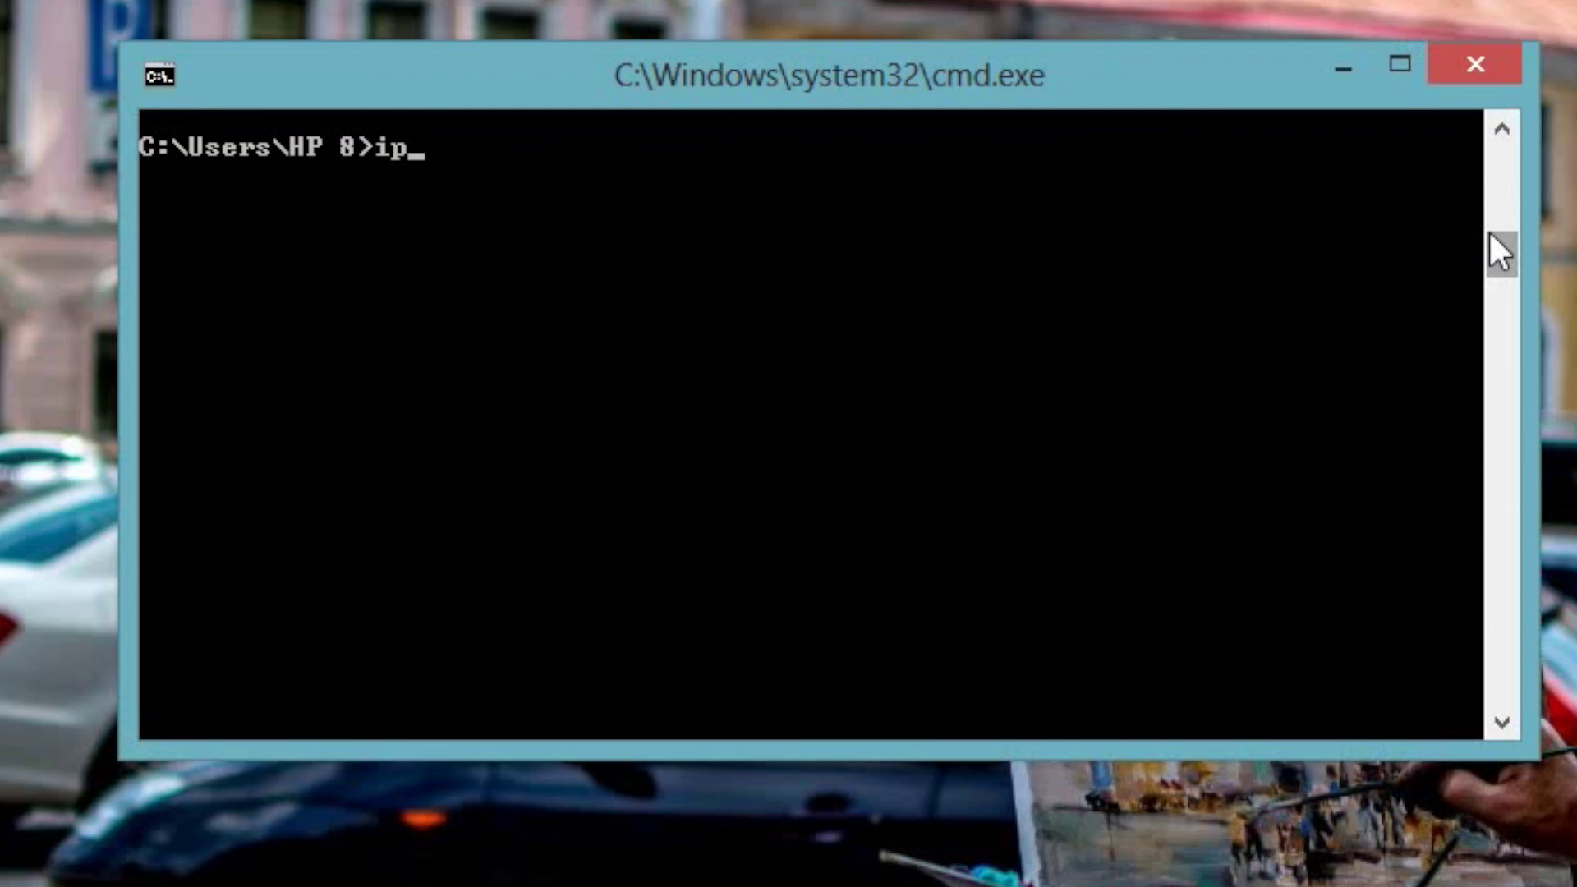
text(confi)
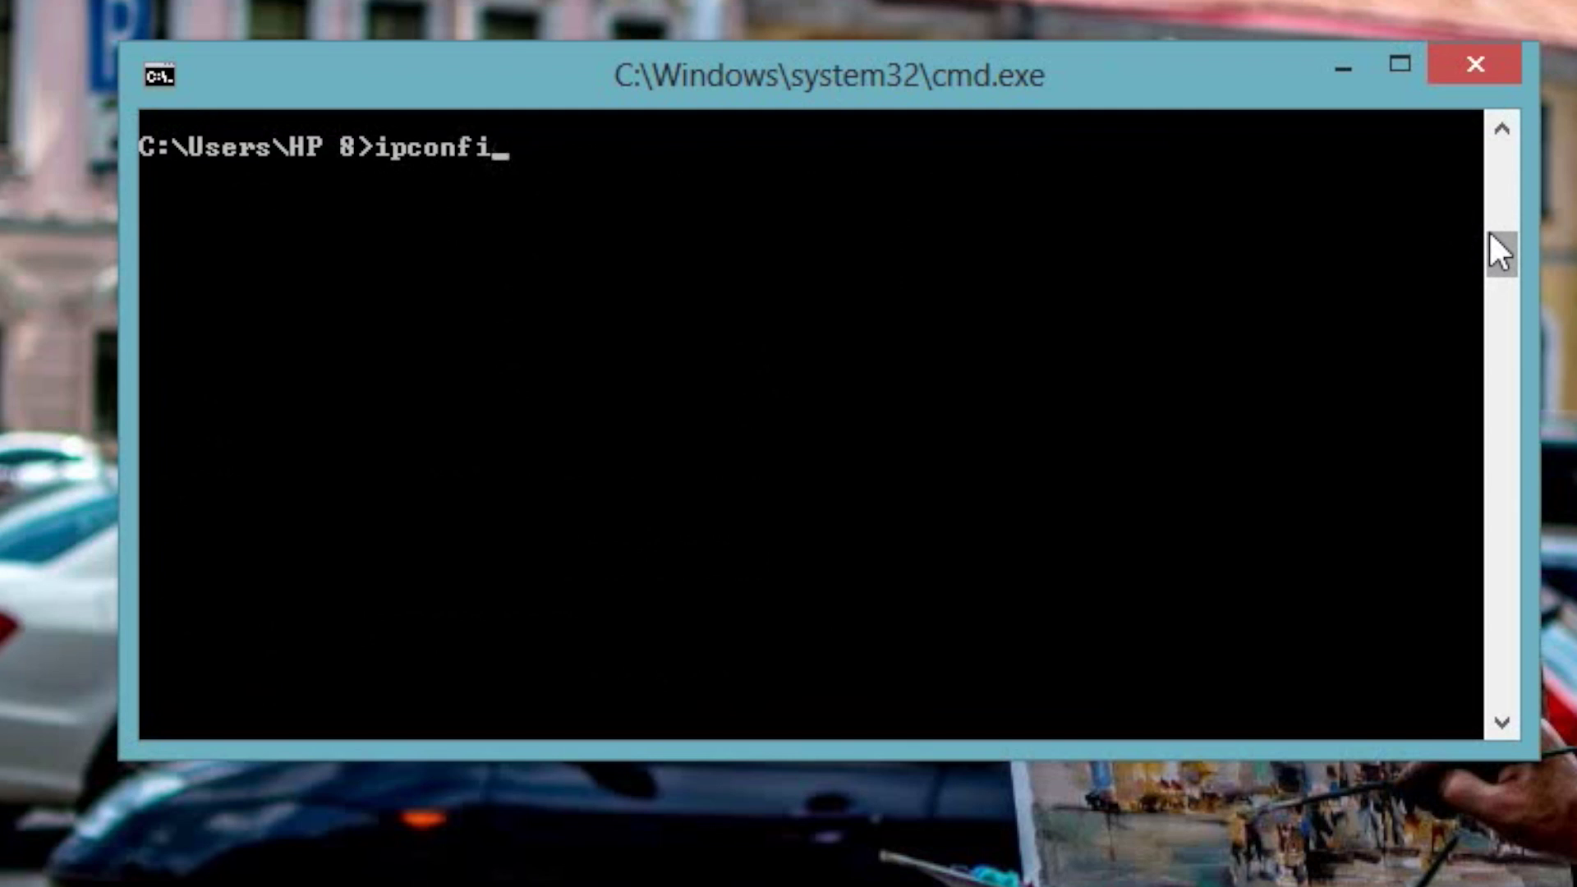
text(g /all)
key(Return)
drag(1488, 229, 1491, 348)
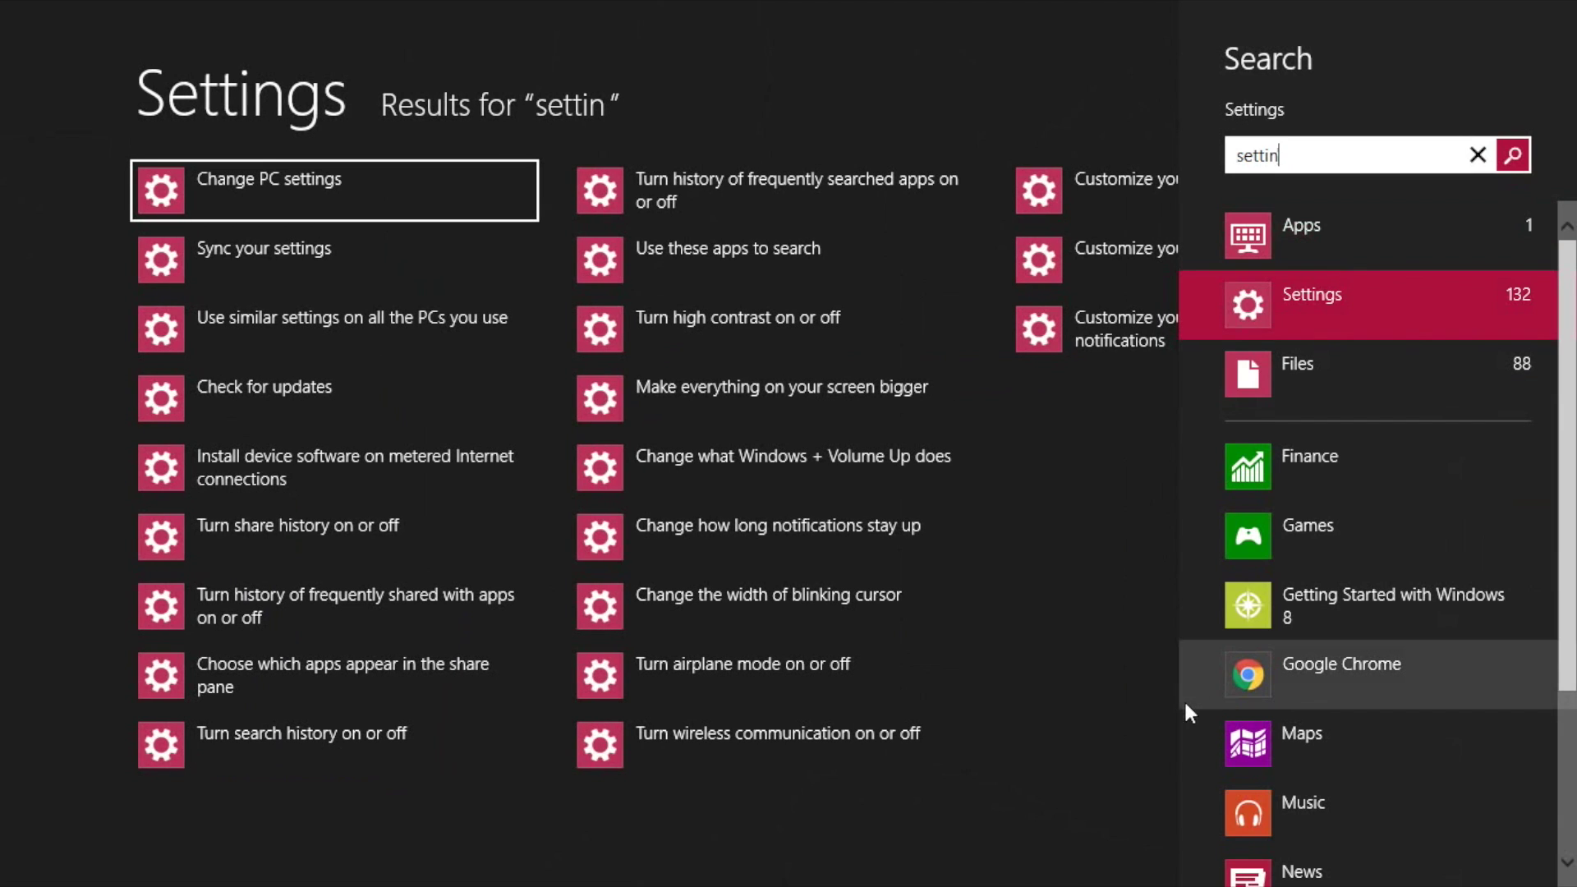
Open Properties for the Realtek PCIe FE Family Controller under Network adapters.
click(1109, 806)
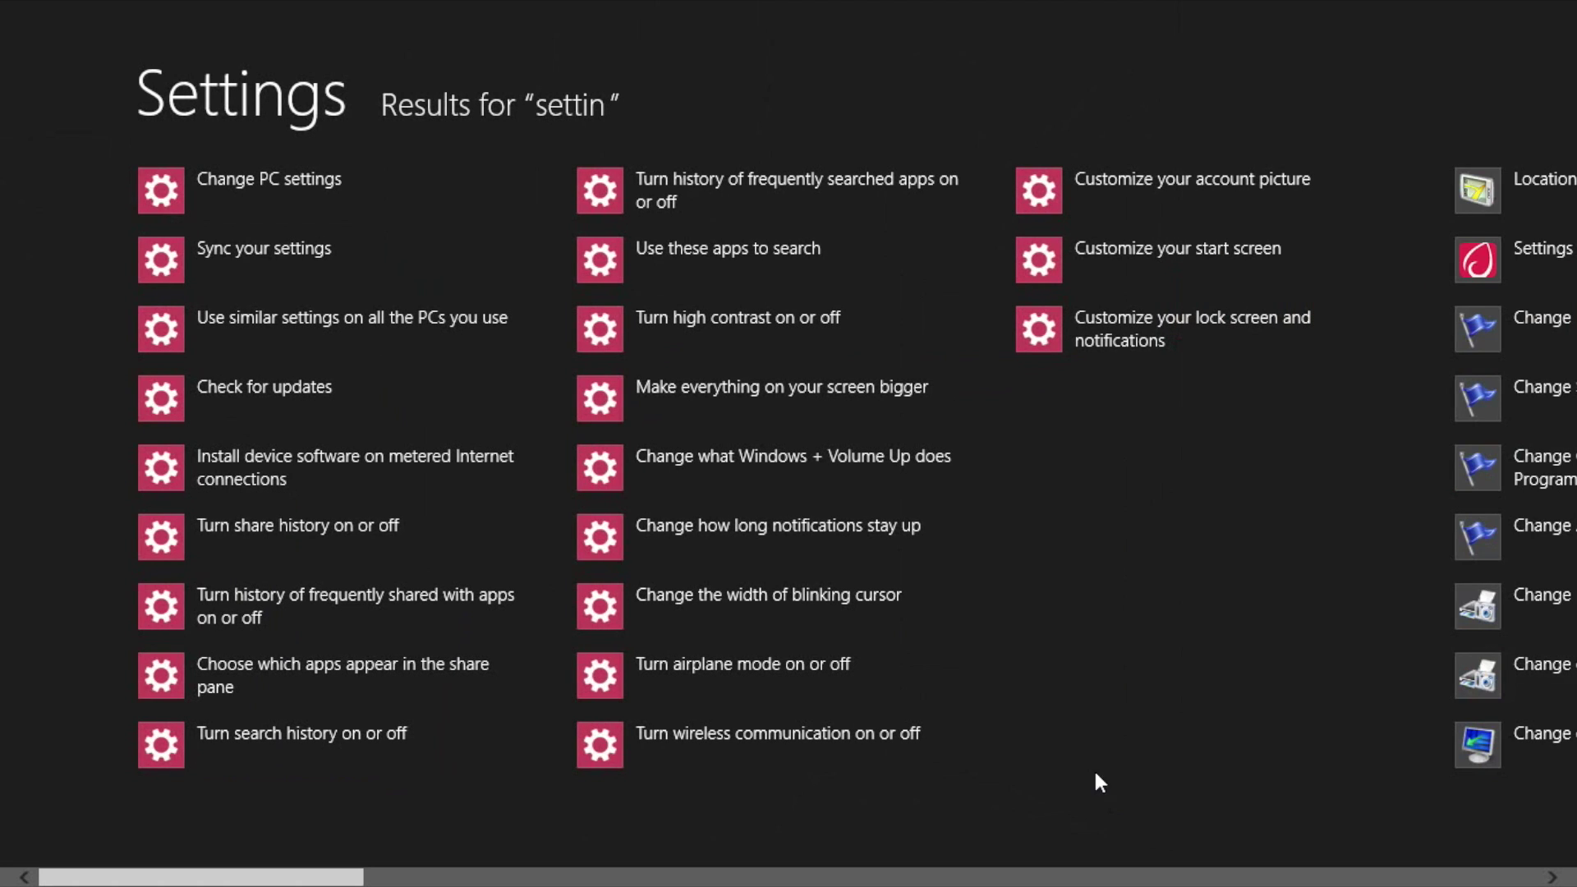
scroll(1092, 767, down, 10)
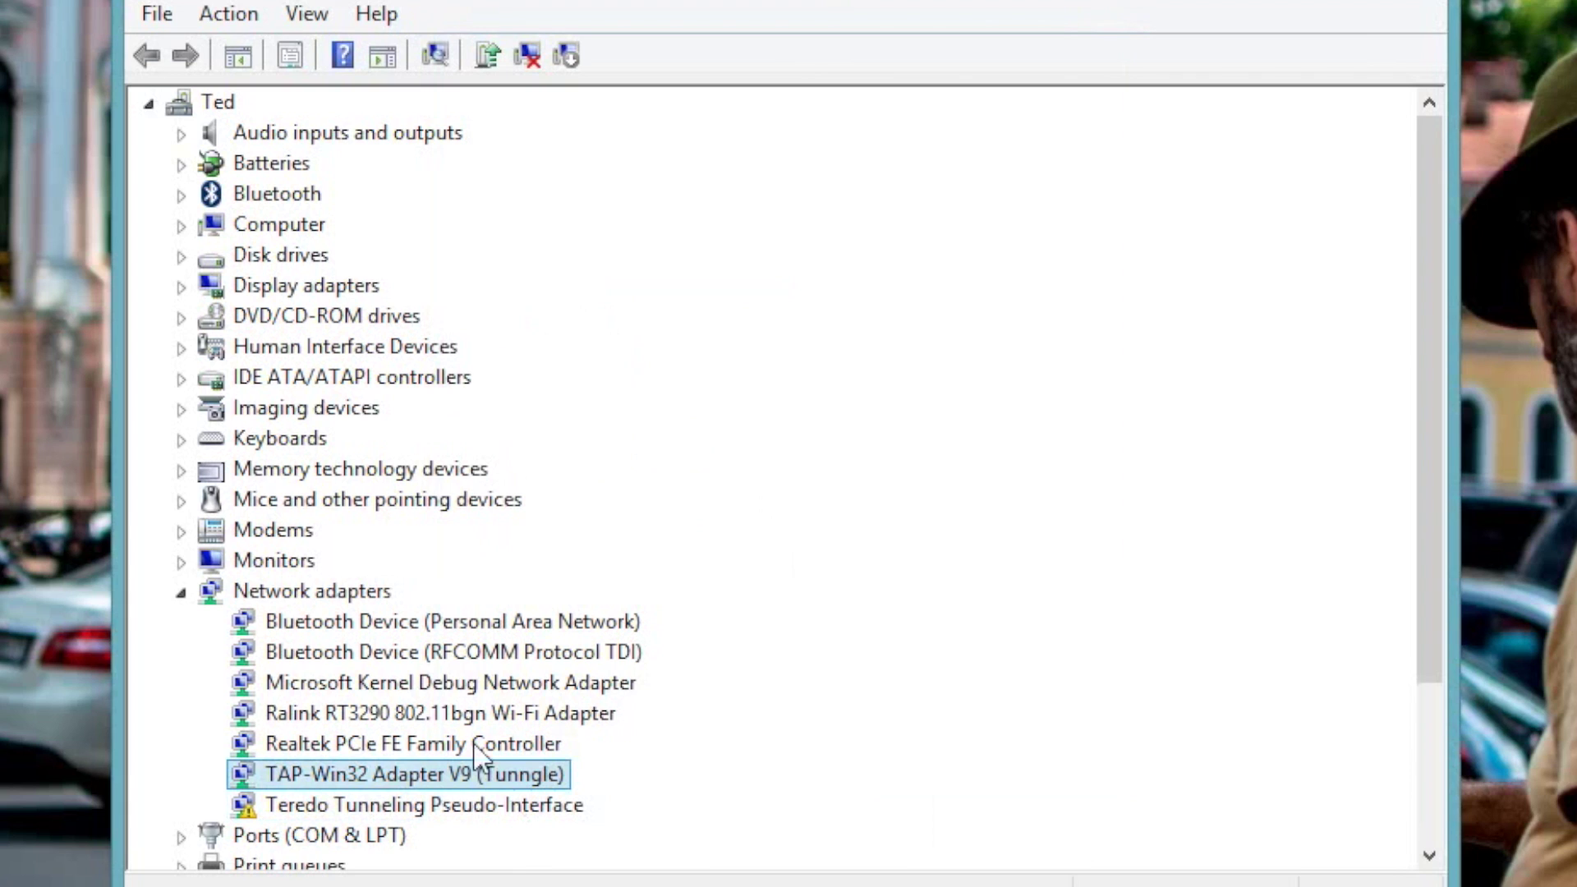
click(471, 742)
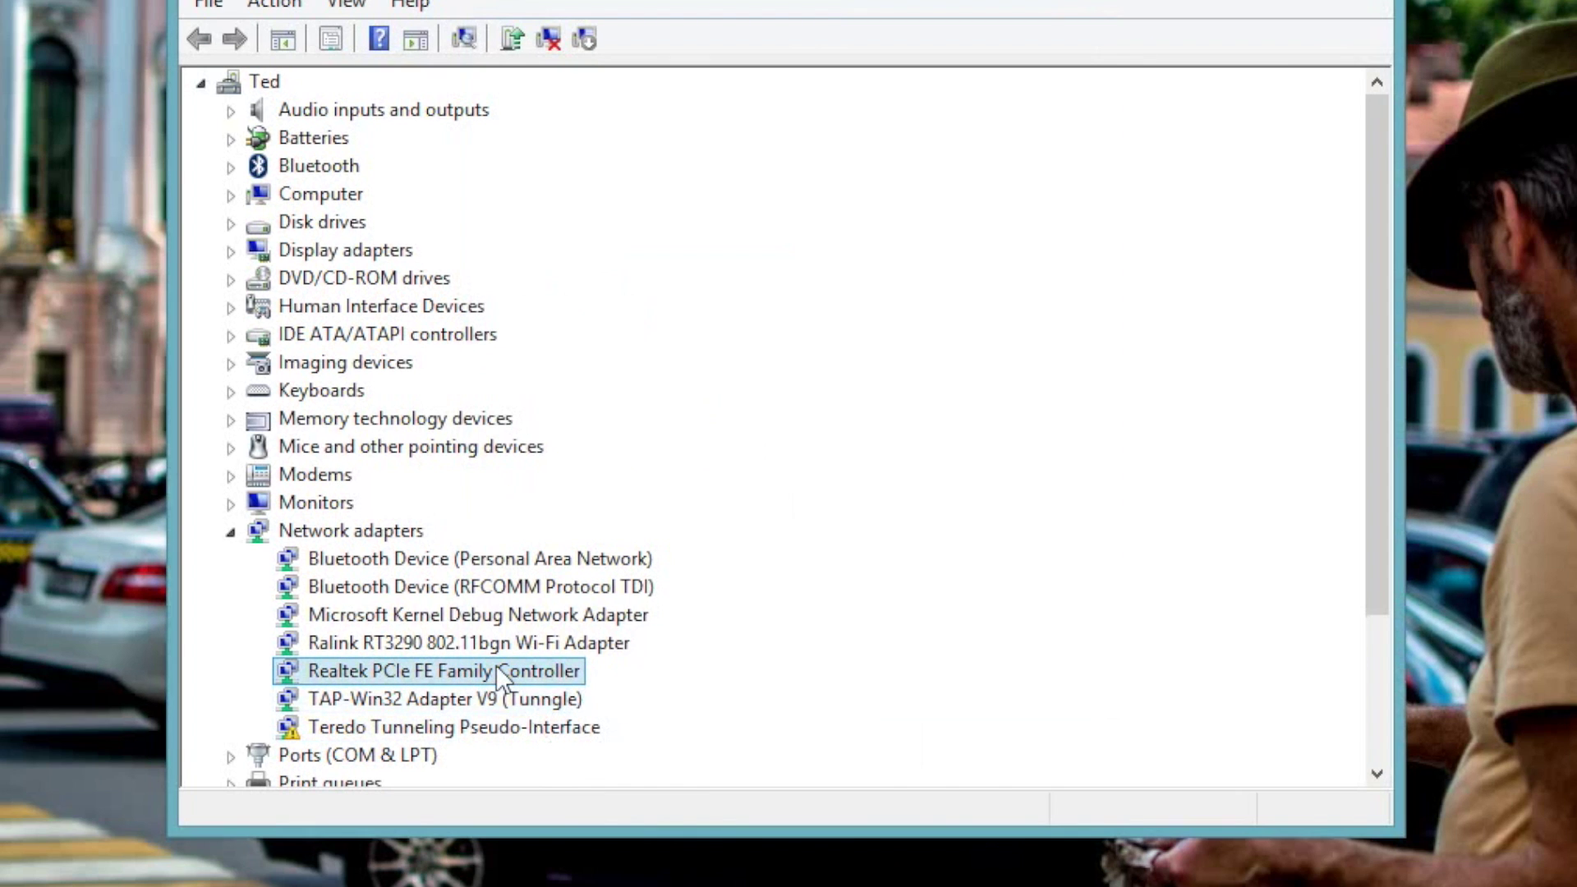
right_click(501, 678)
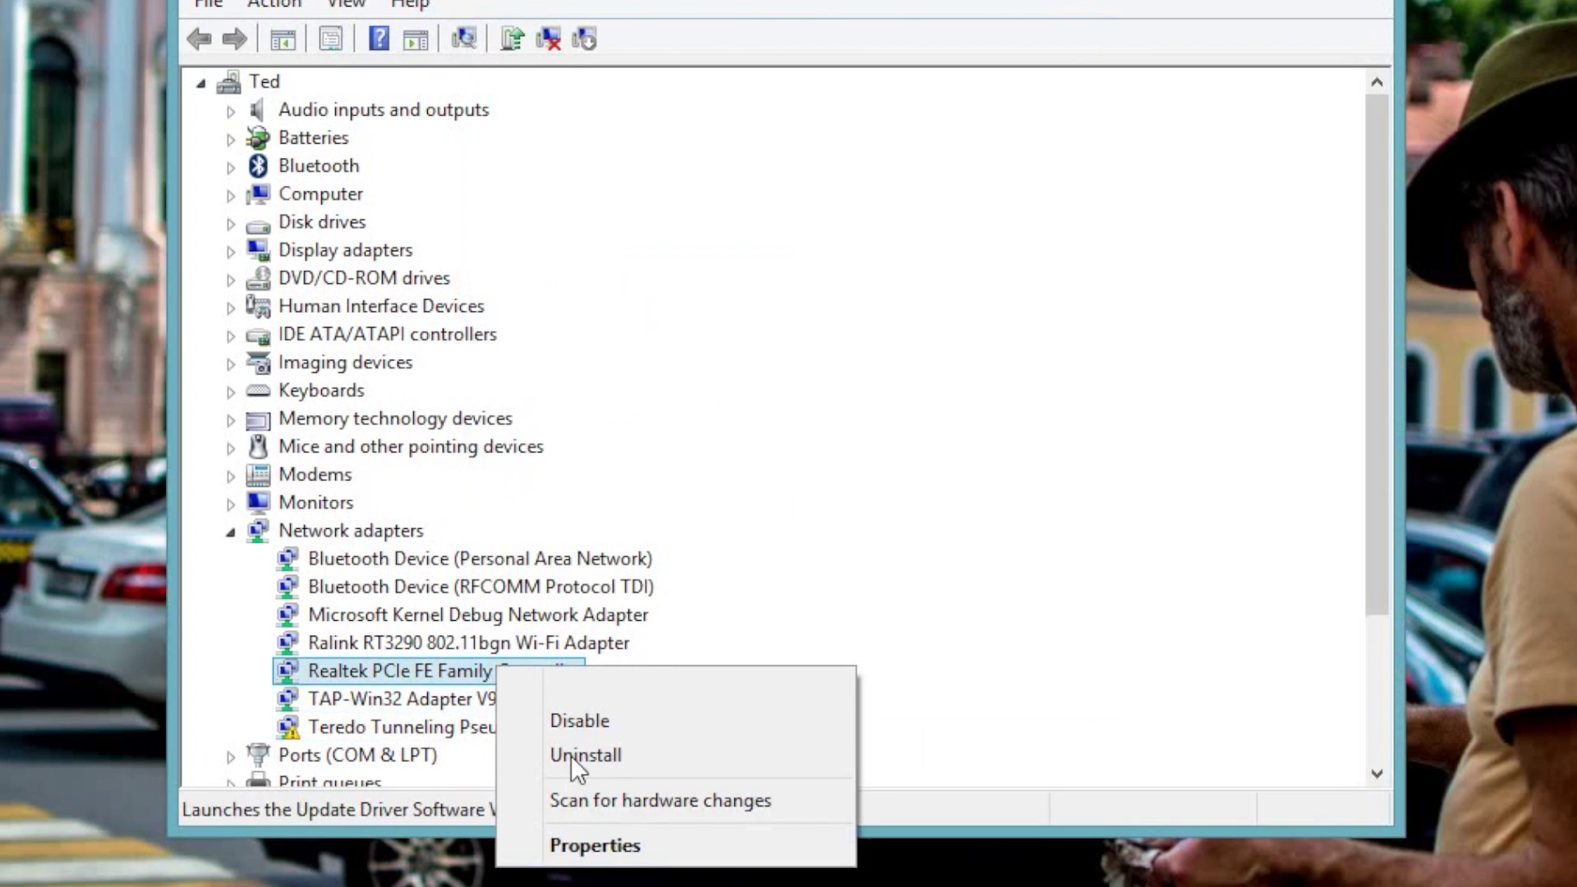
click(603, 834)
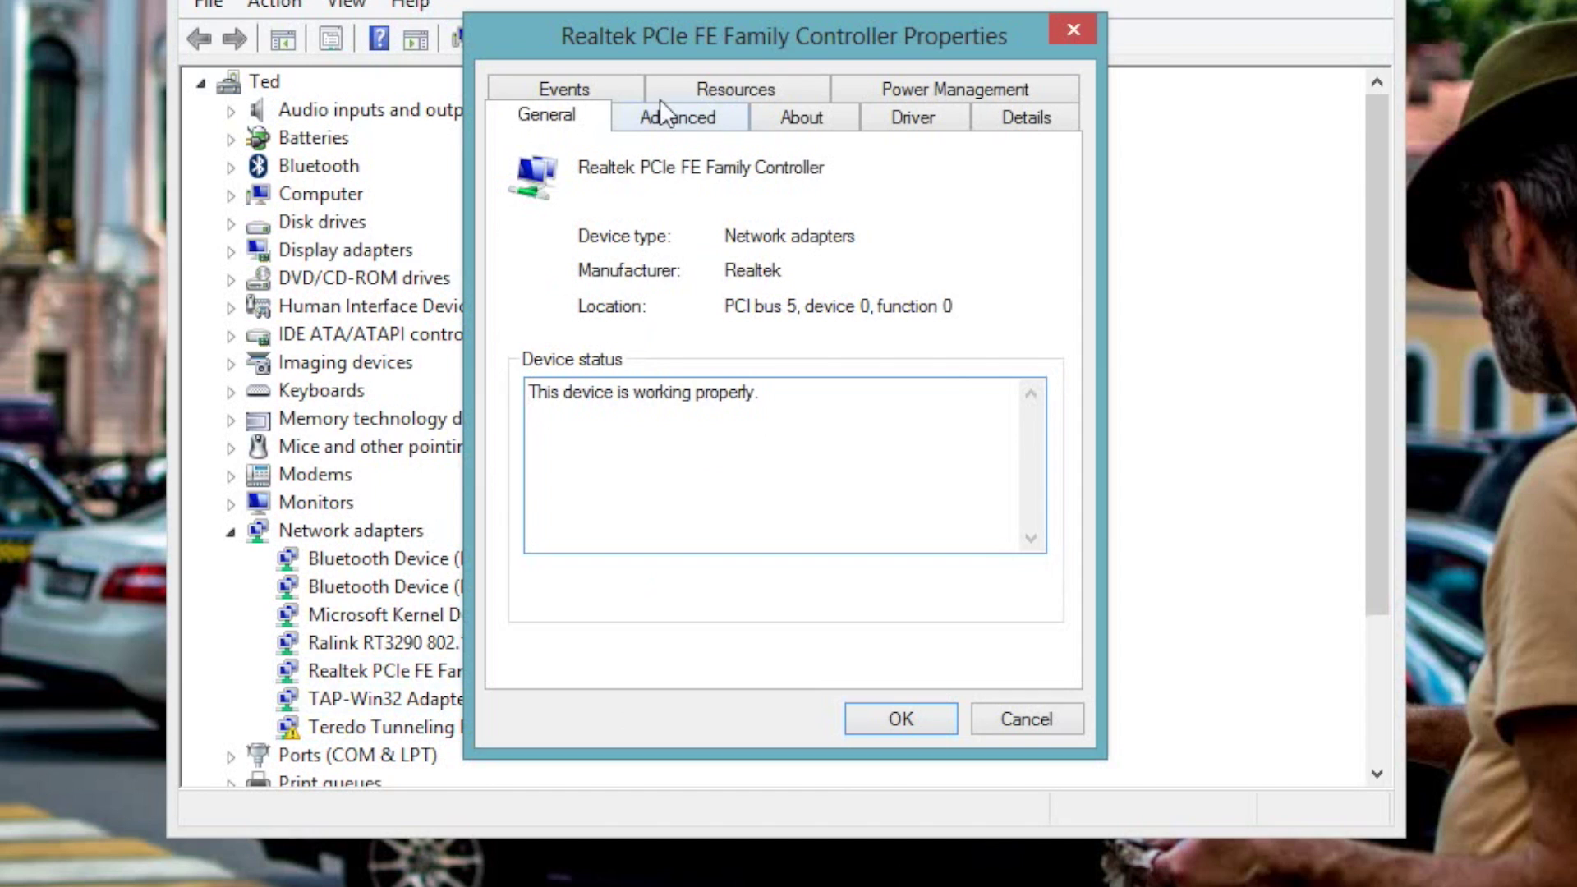
Show the Network Address property on the adapter's Advanced tab.
click(663, 110)
click(624, 413)
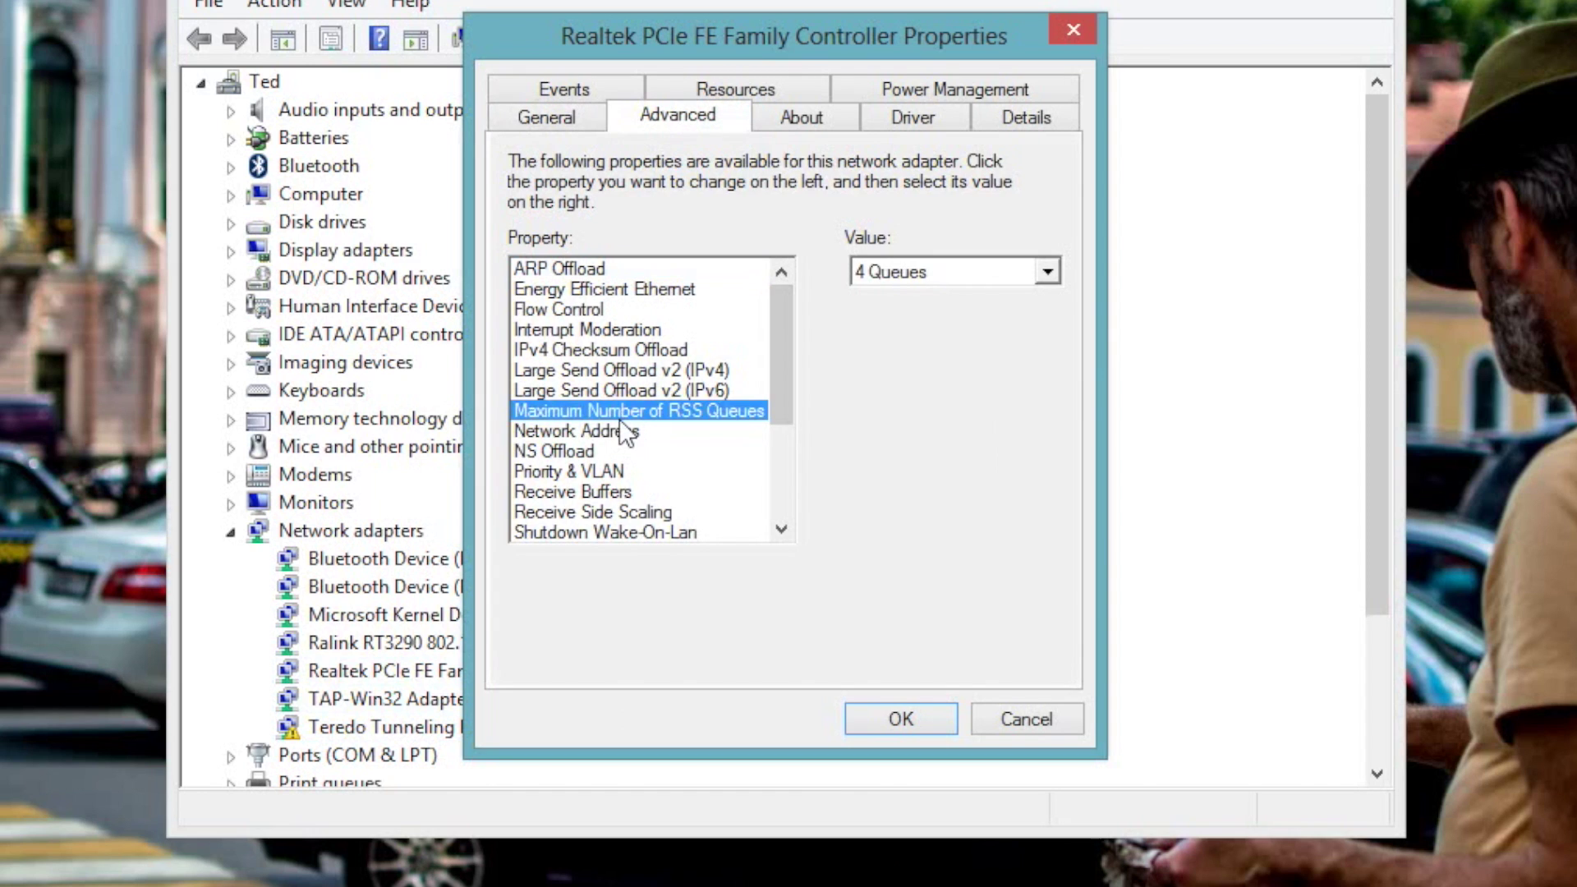
click(585, 431)
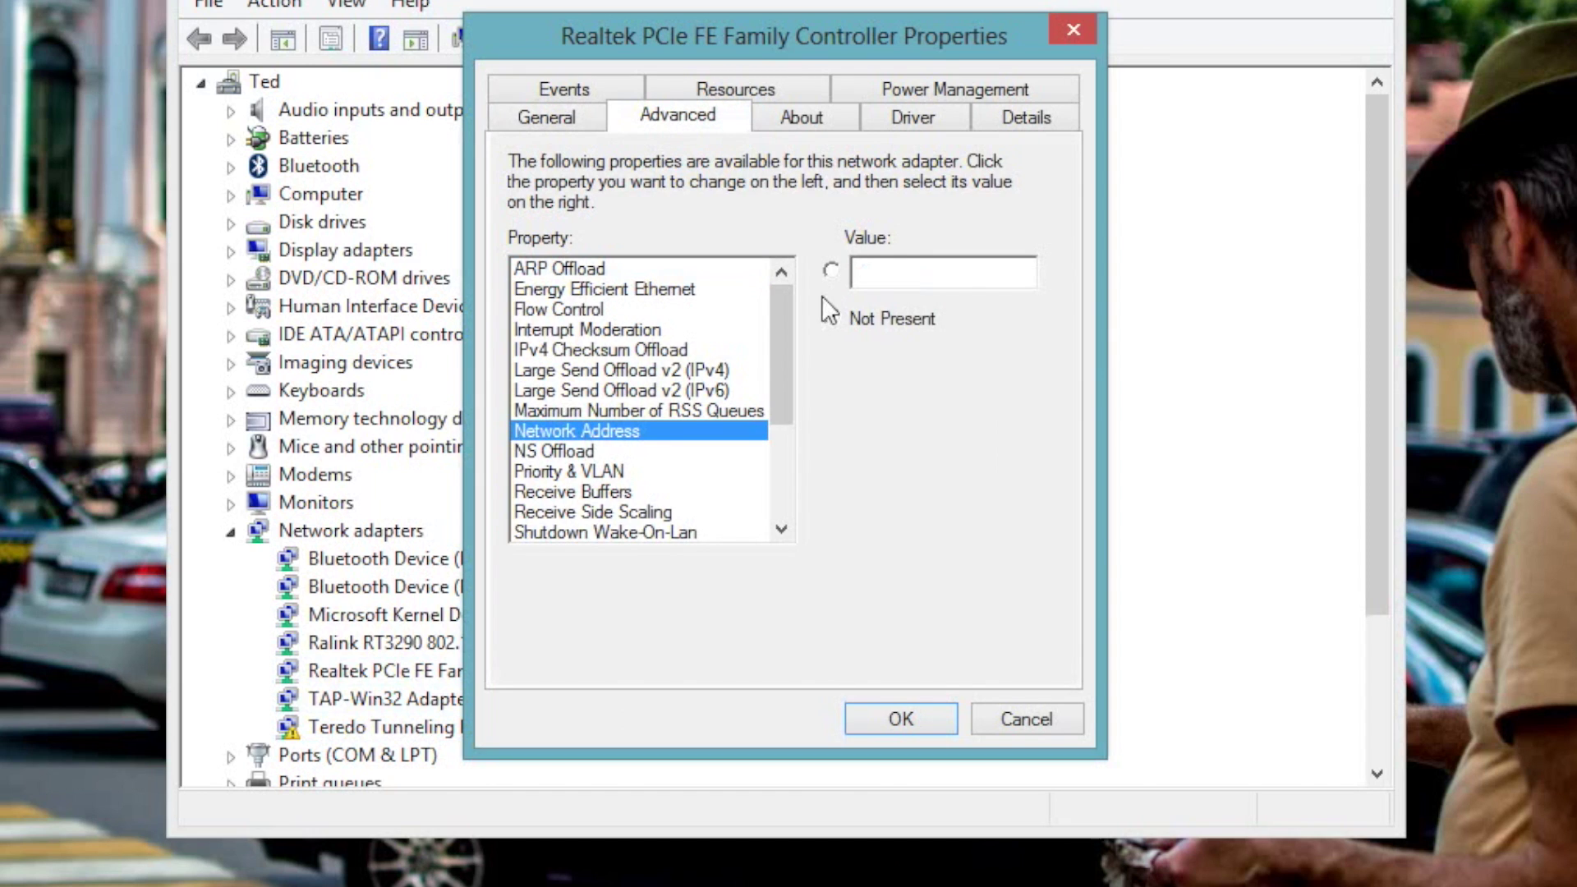
Enter a trial Network Address value, then cancel without applying it.
click(830, 273)
text(000000000000)
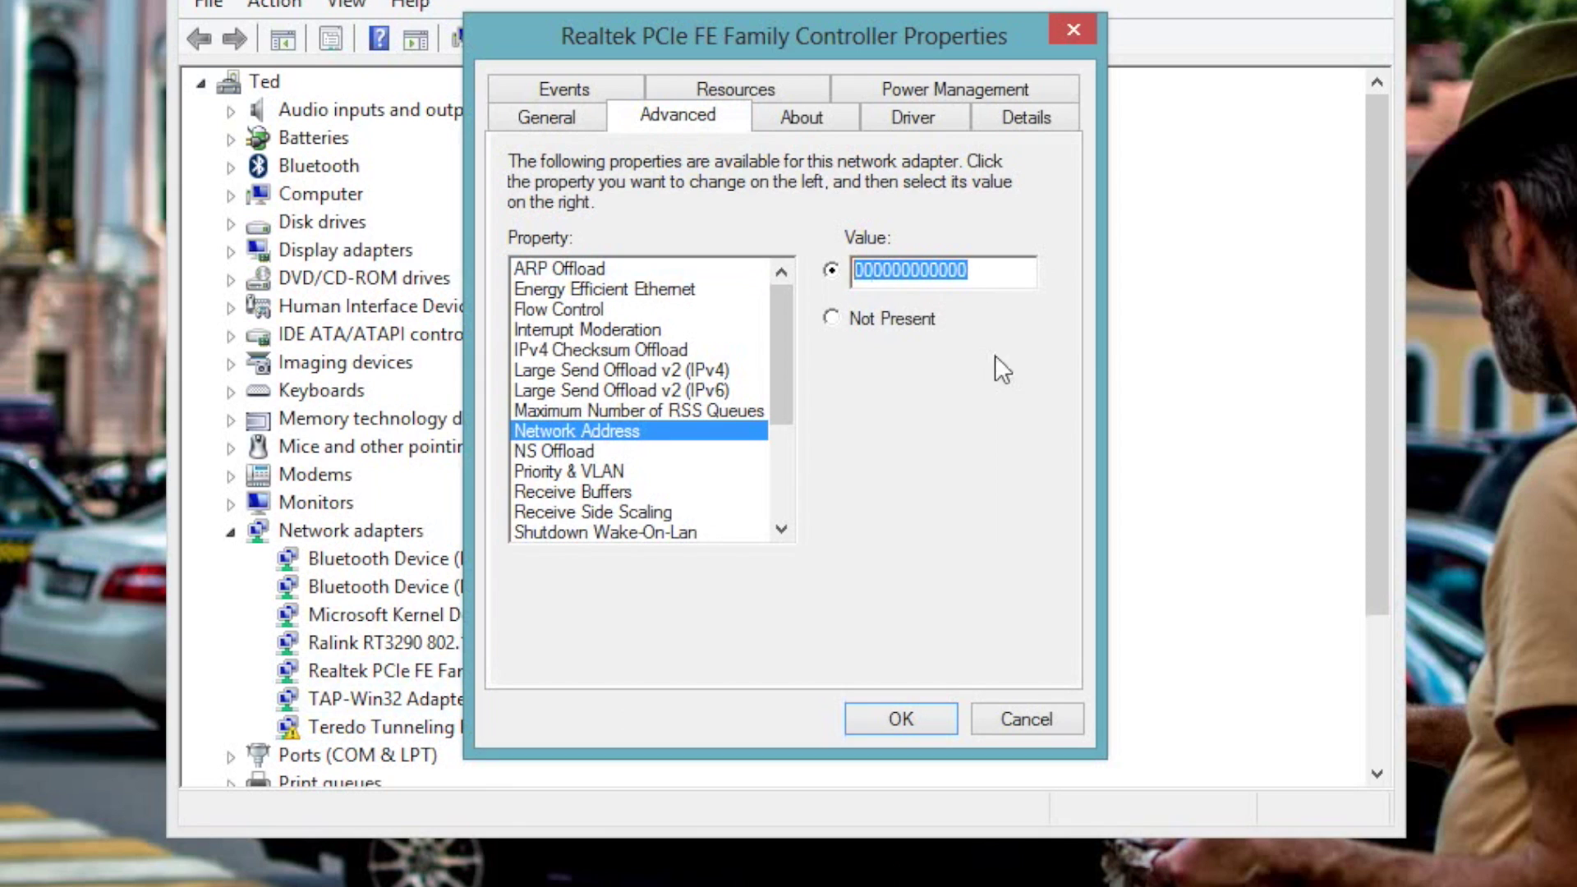
key(BackSpace)
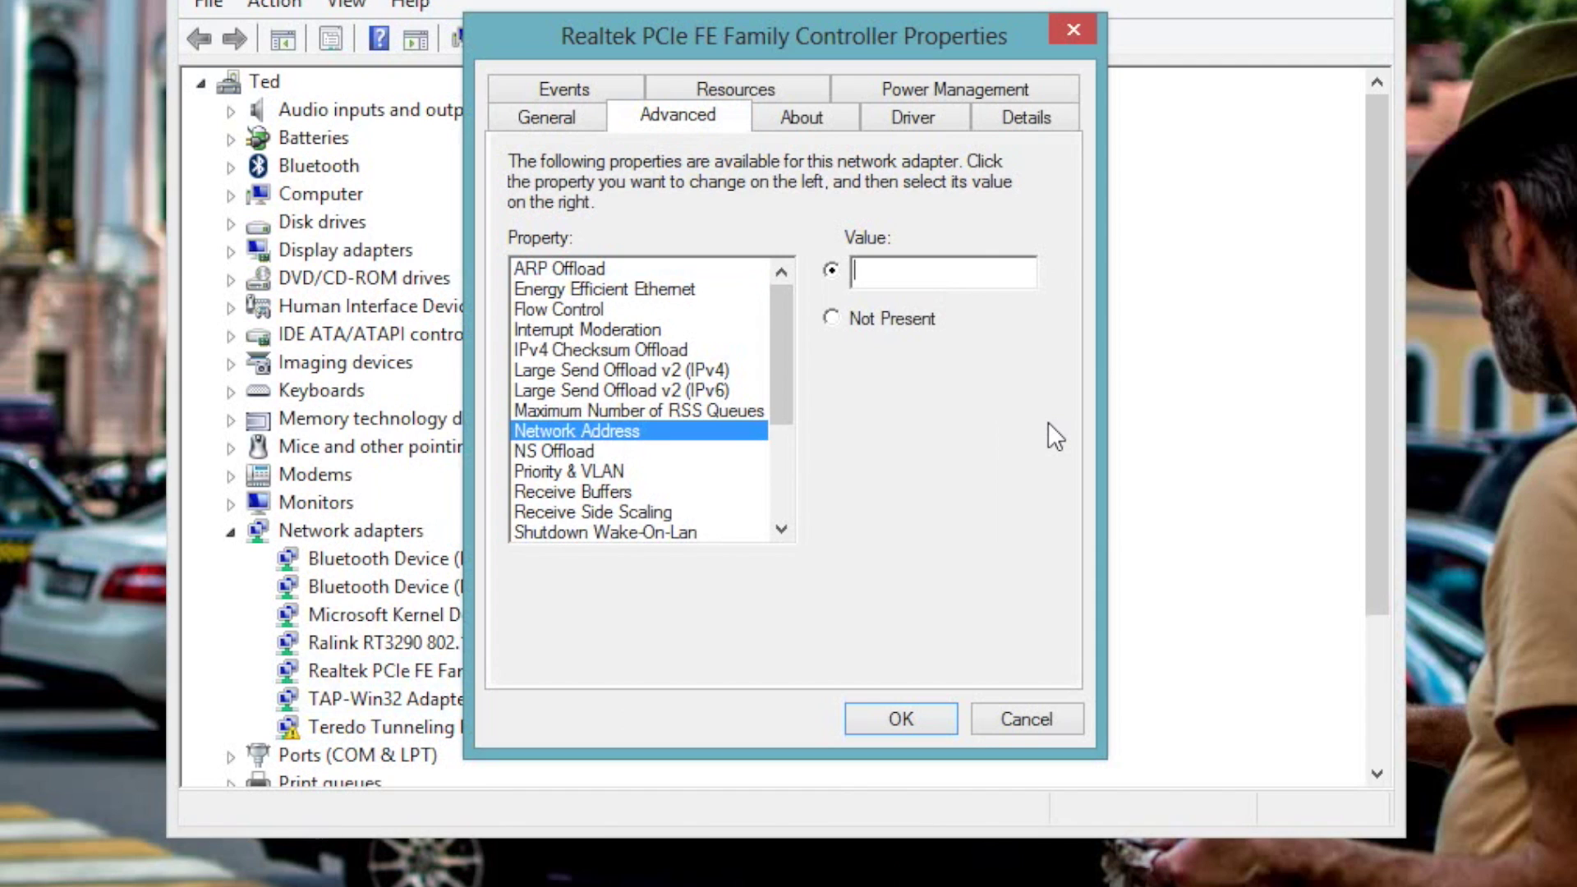
text(JLIO94850409)
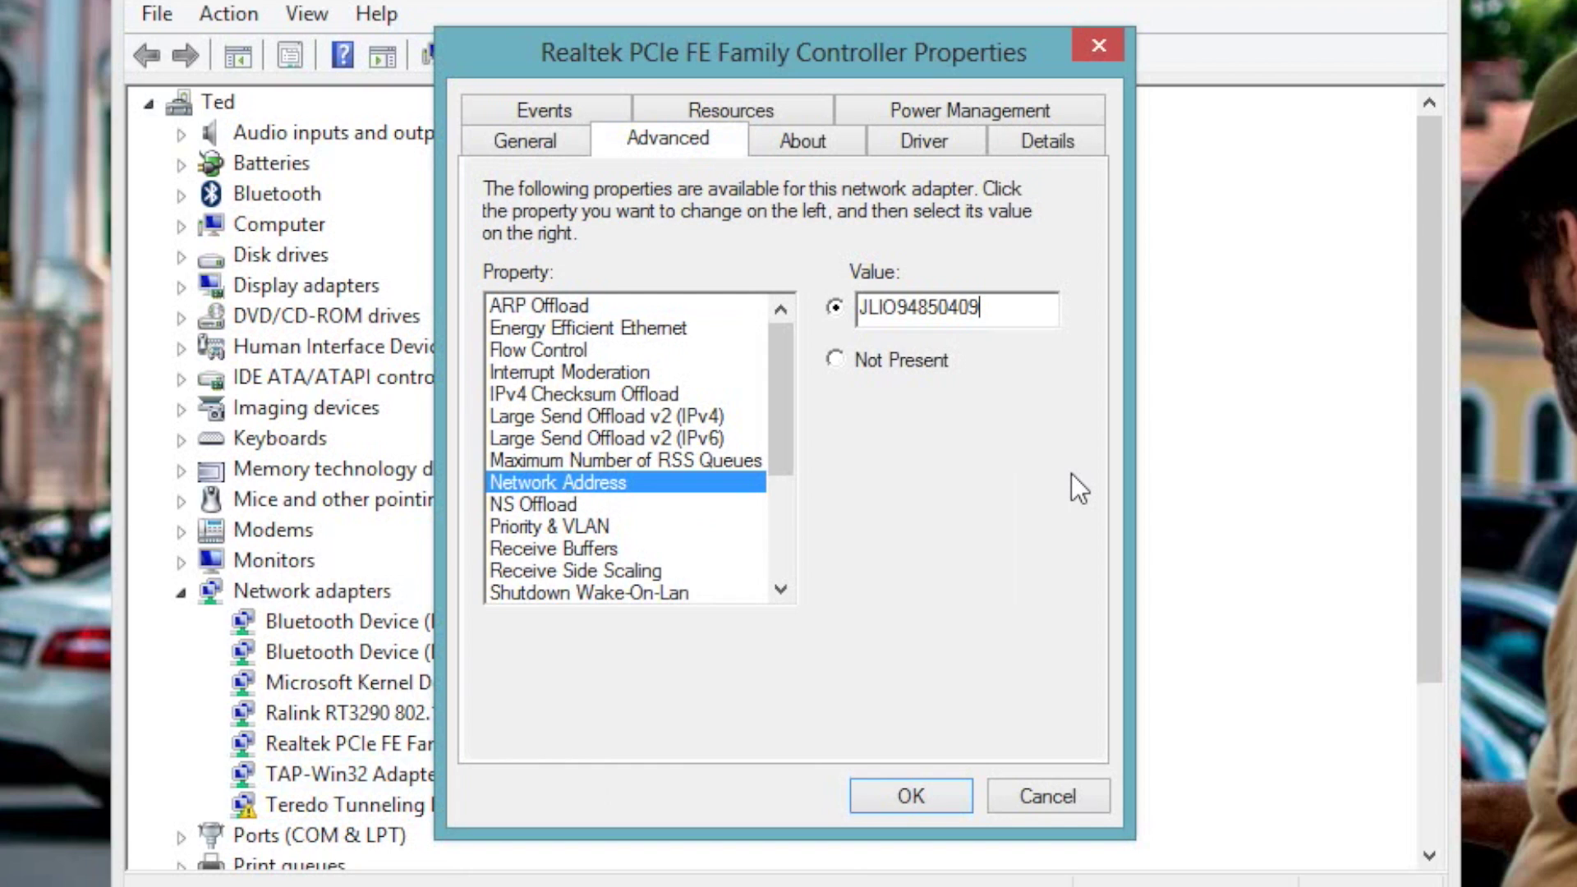
key(BackSpace)
key(BackSpace)
key(BackSpace)
key(BackSpace)
key(BackSpace)
key(BackSpace)
key(BackSpace)
key(BackSpace)
key(BackSpace)
key(BackSpace)
key(BackSpace)
key(BackSpace)
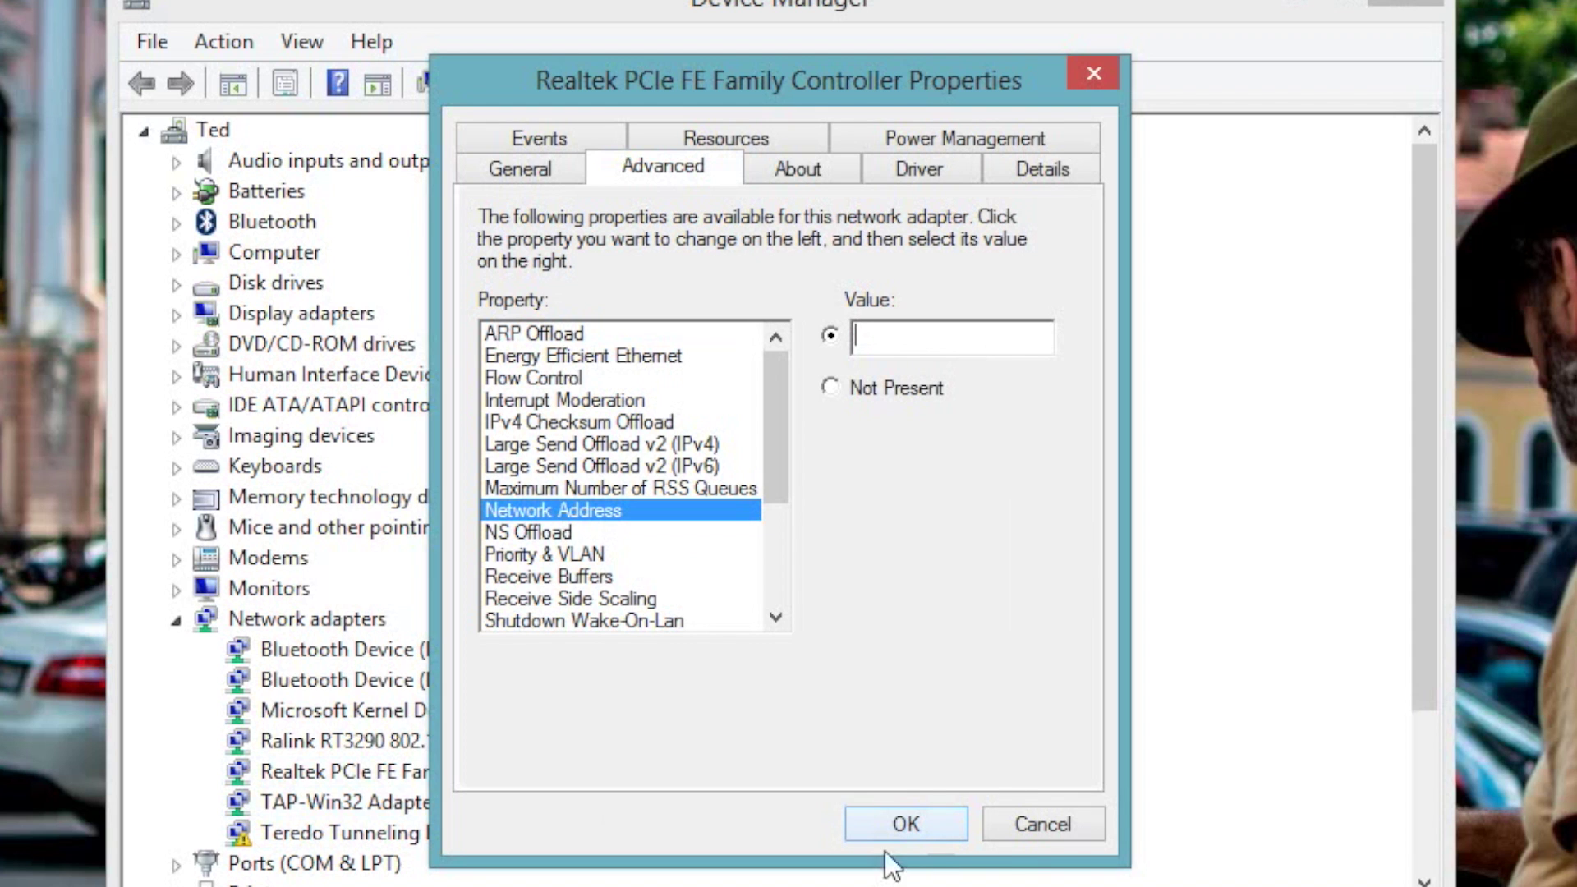
click(1010, 825)
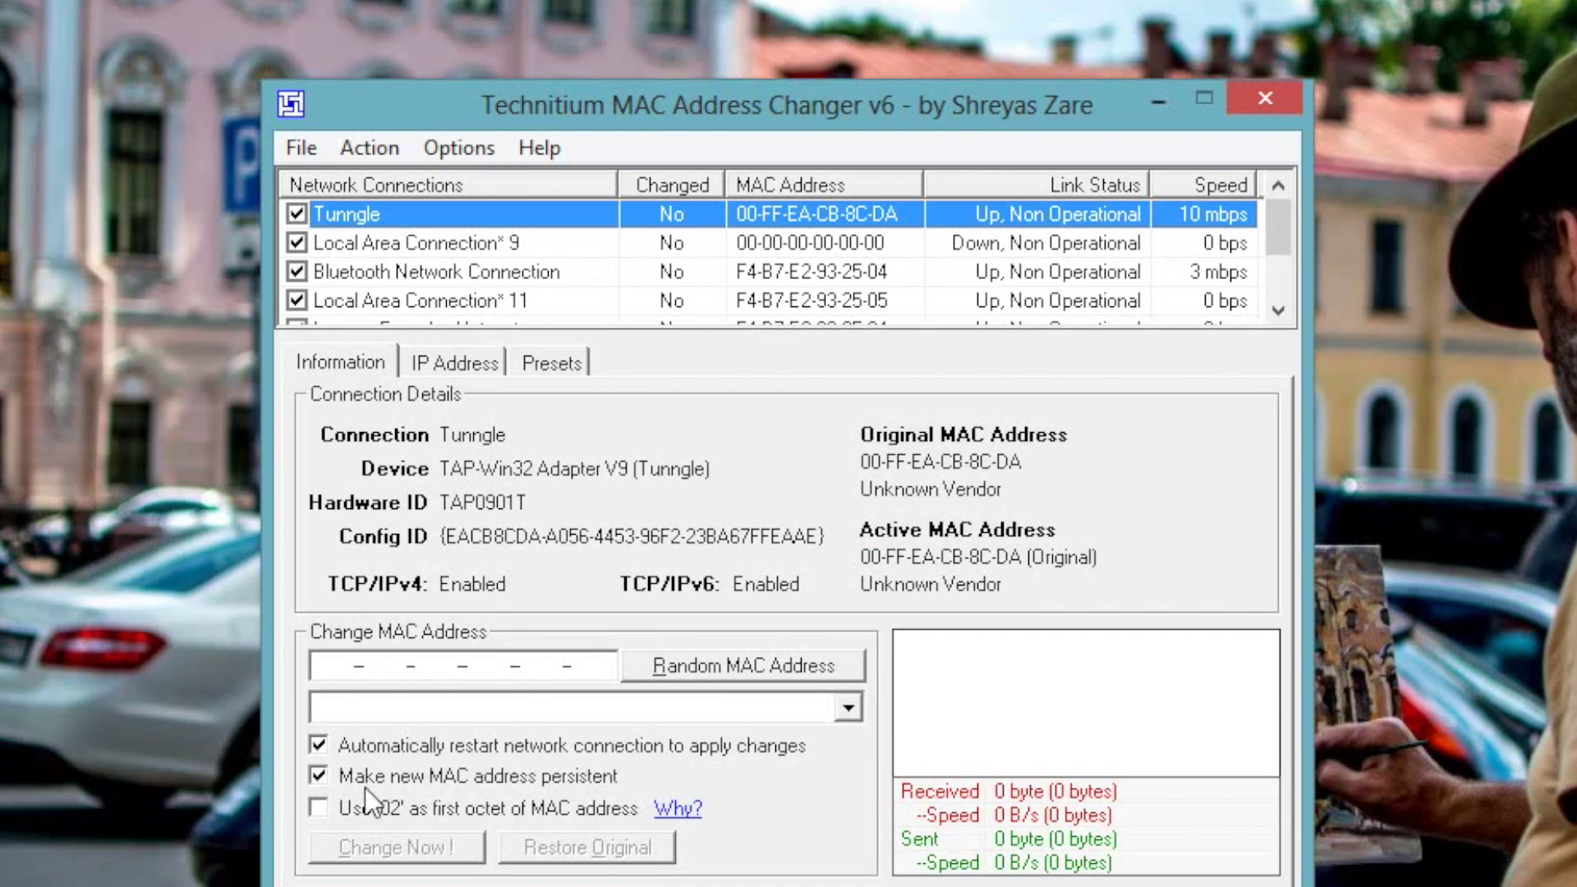
Turn 'Make new MAC address persistent' off and back on in Technitium.
click(320, 776)
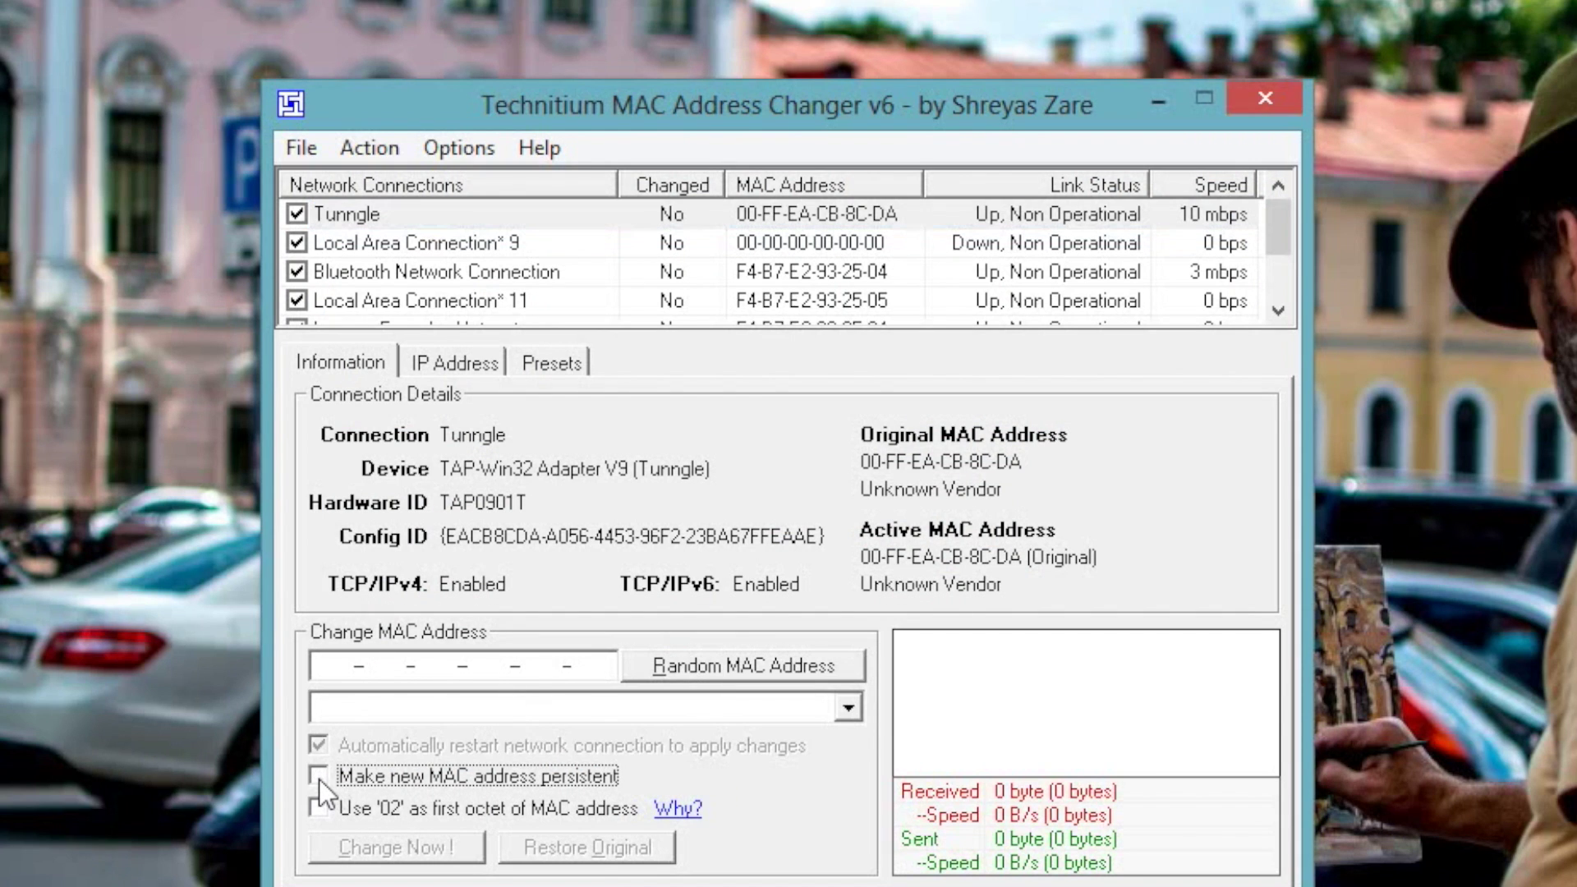
click(318, 777)
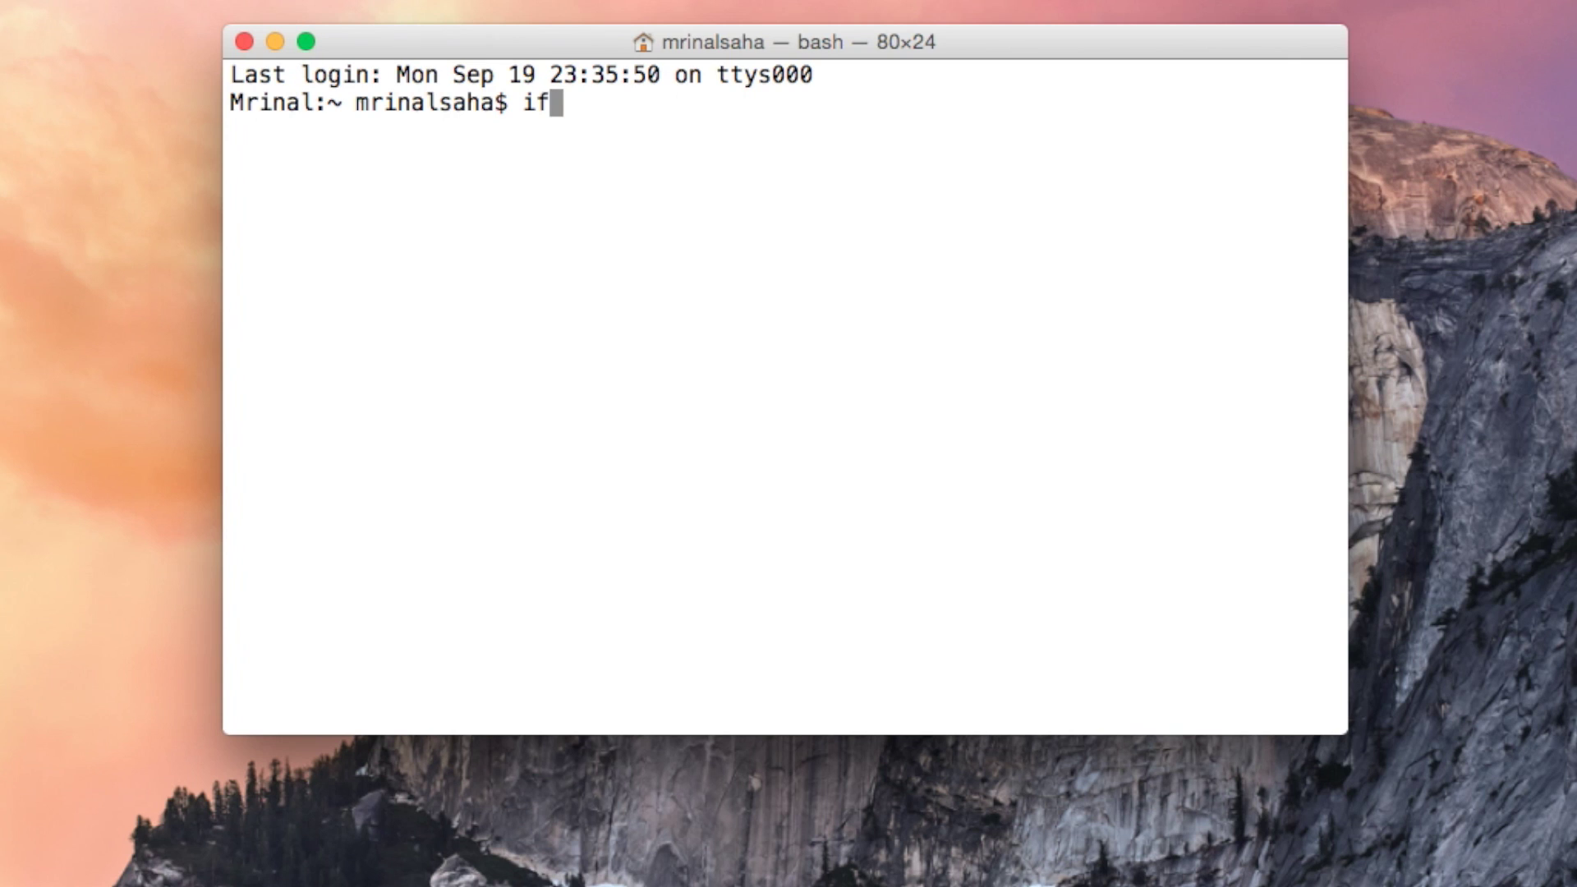
Run ifconfig and scroll up to en1's ether address 90:fd:61:e6:49:fe.
text(fig)
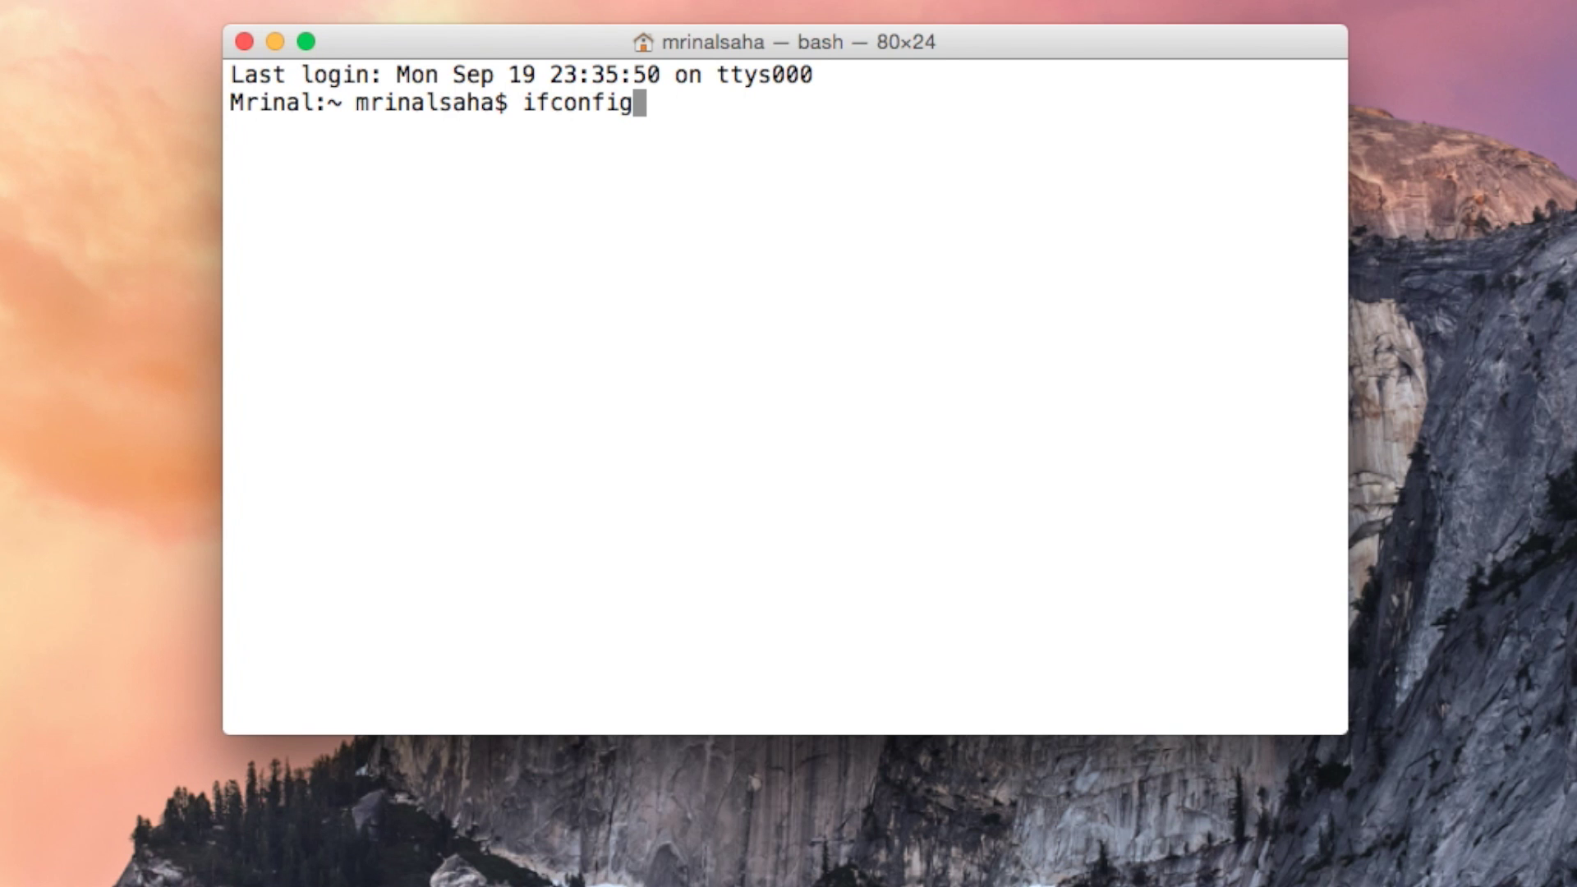
key(Return)
scroll(513, 303, up, 7)
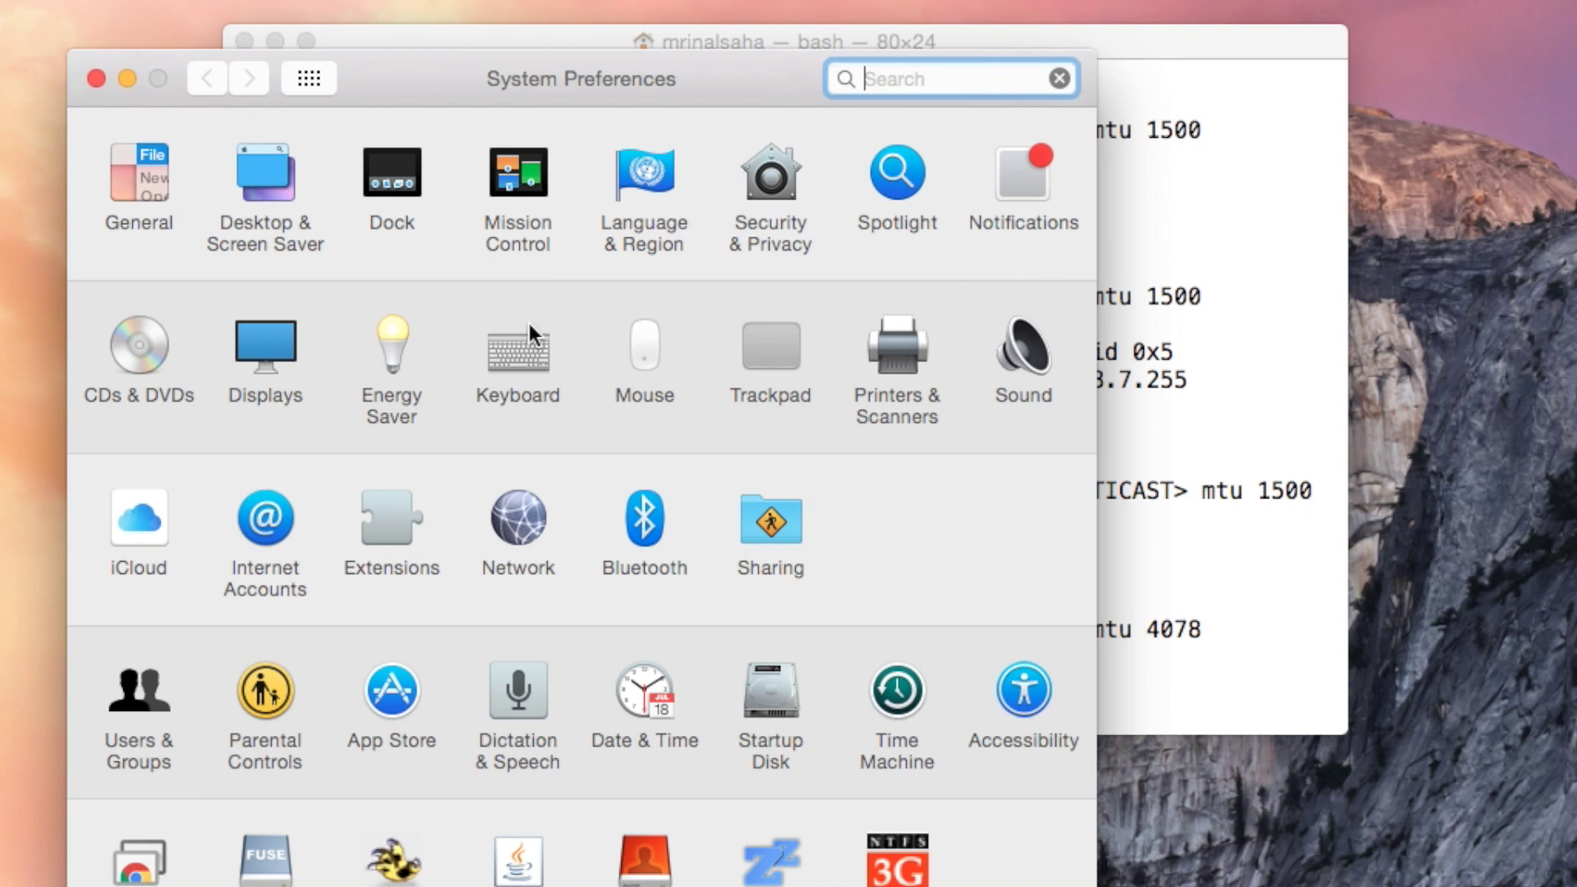
click(517, 518)
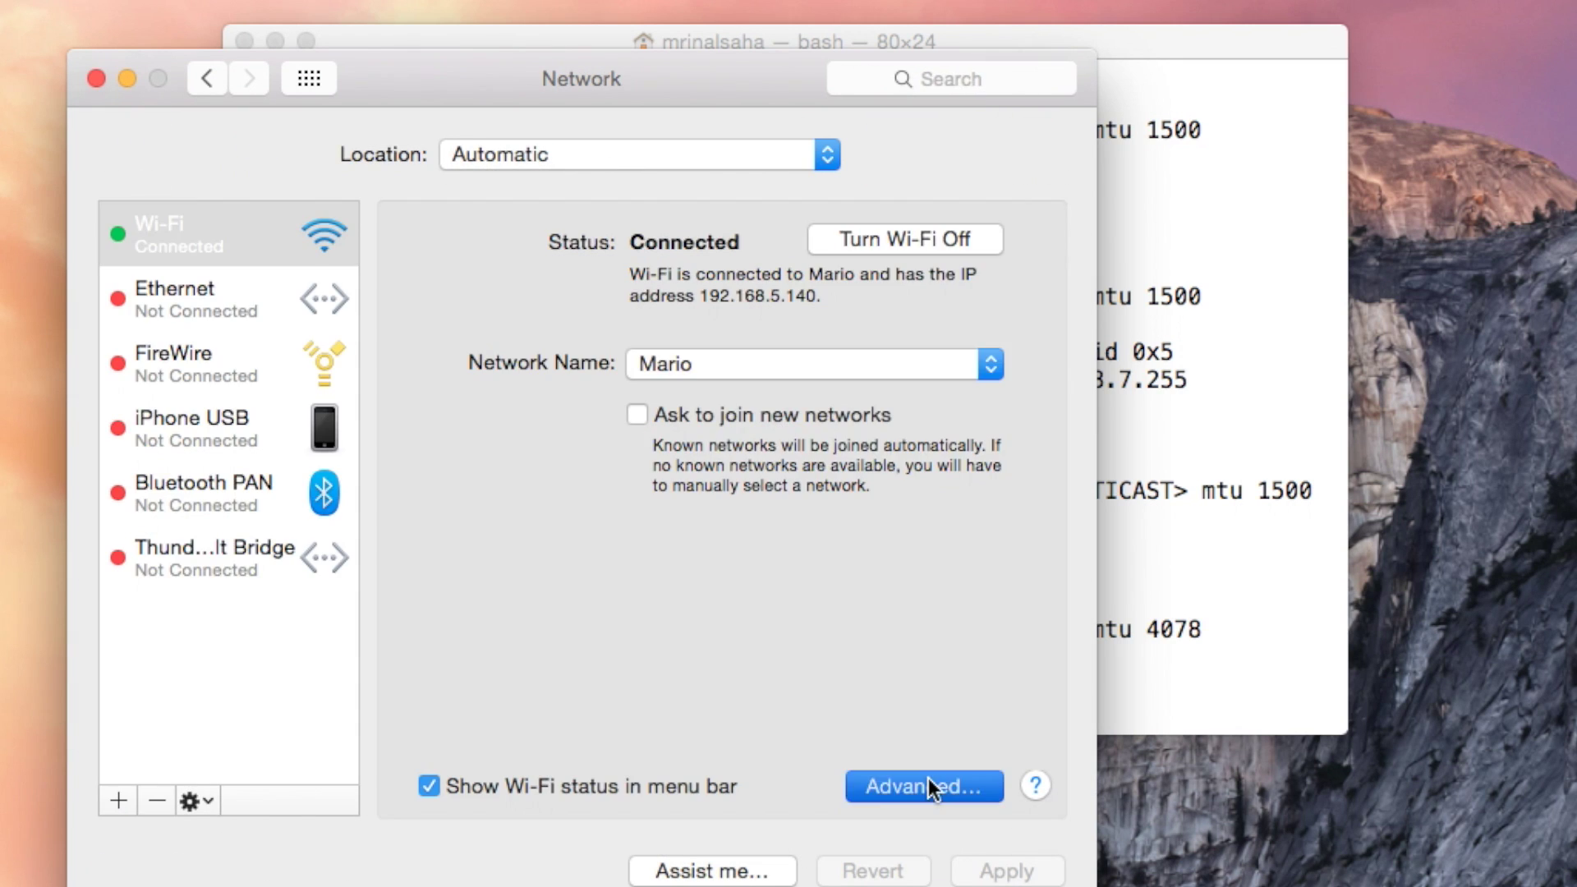
click(927, 777)
click(868, 201)
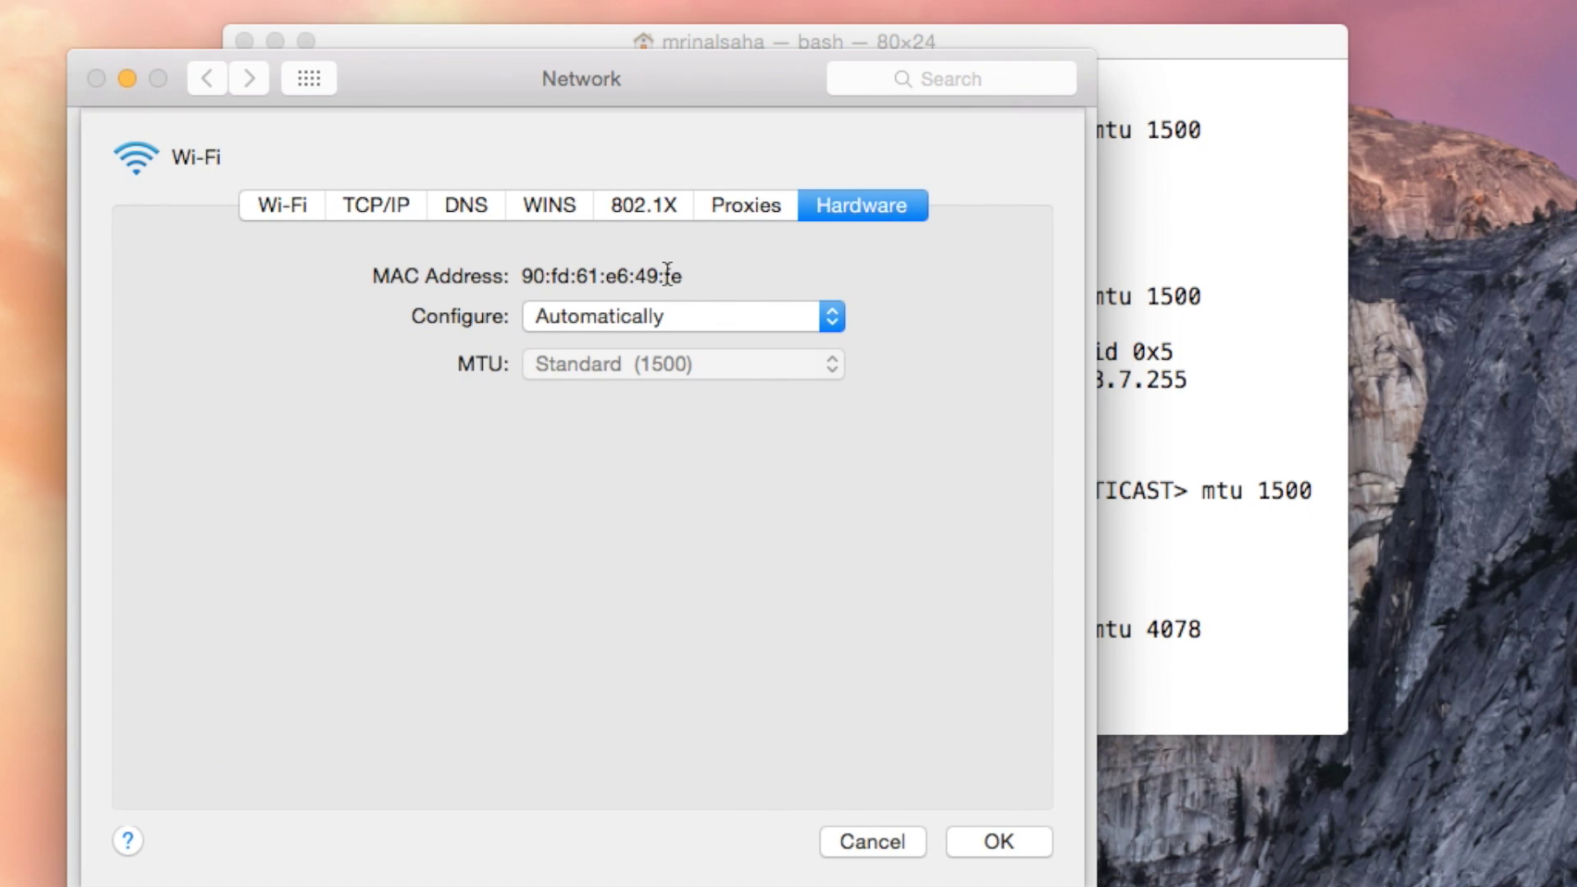
click(1175, 174)
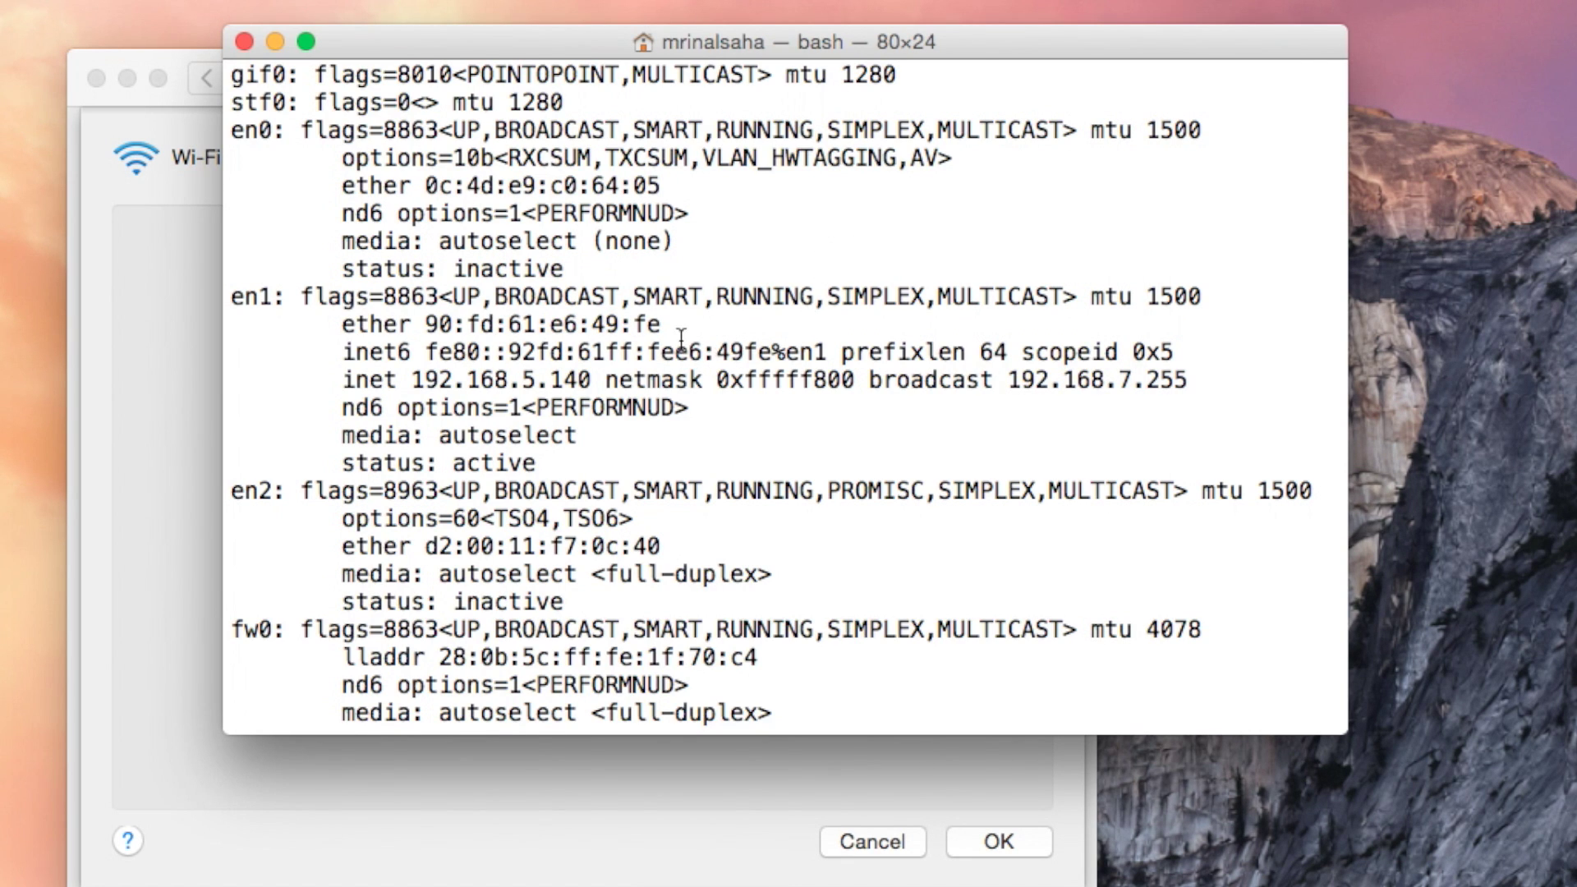
Run sudo ifconfig en1 ether 90:fd:61:e6:49:ff and enter the administrator password.
drag(662, 323, 437, 312)
key(super+c)
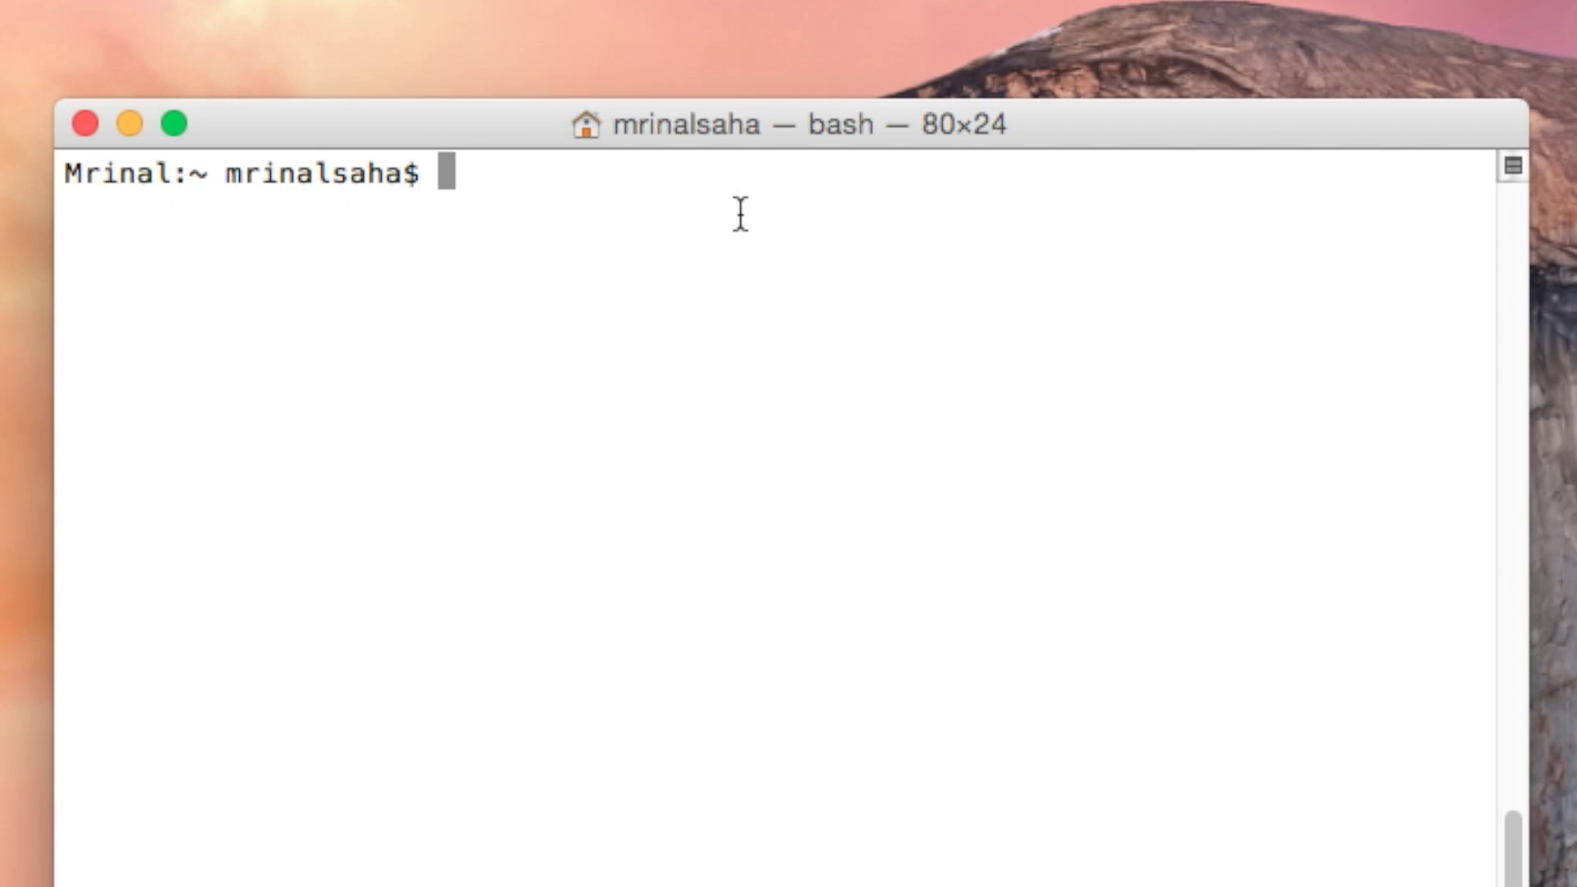
text(sudo e)
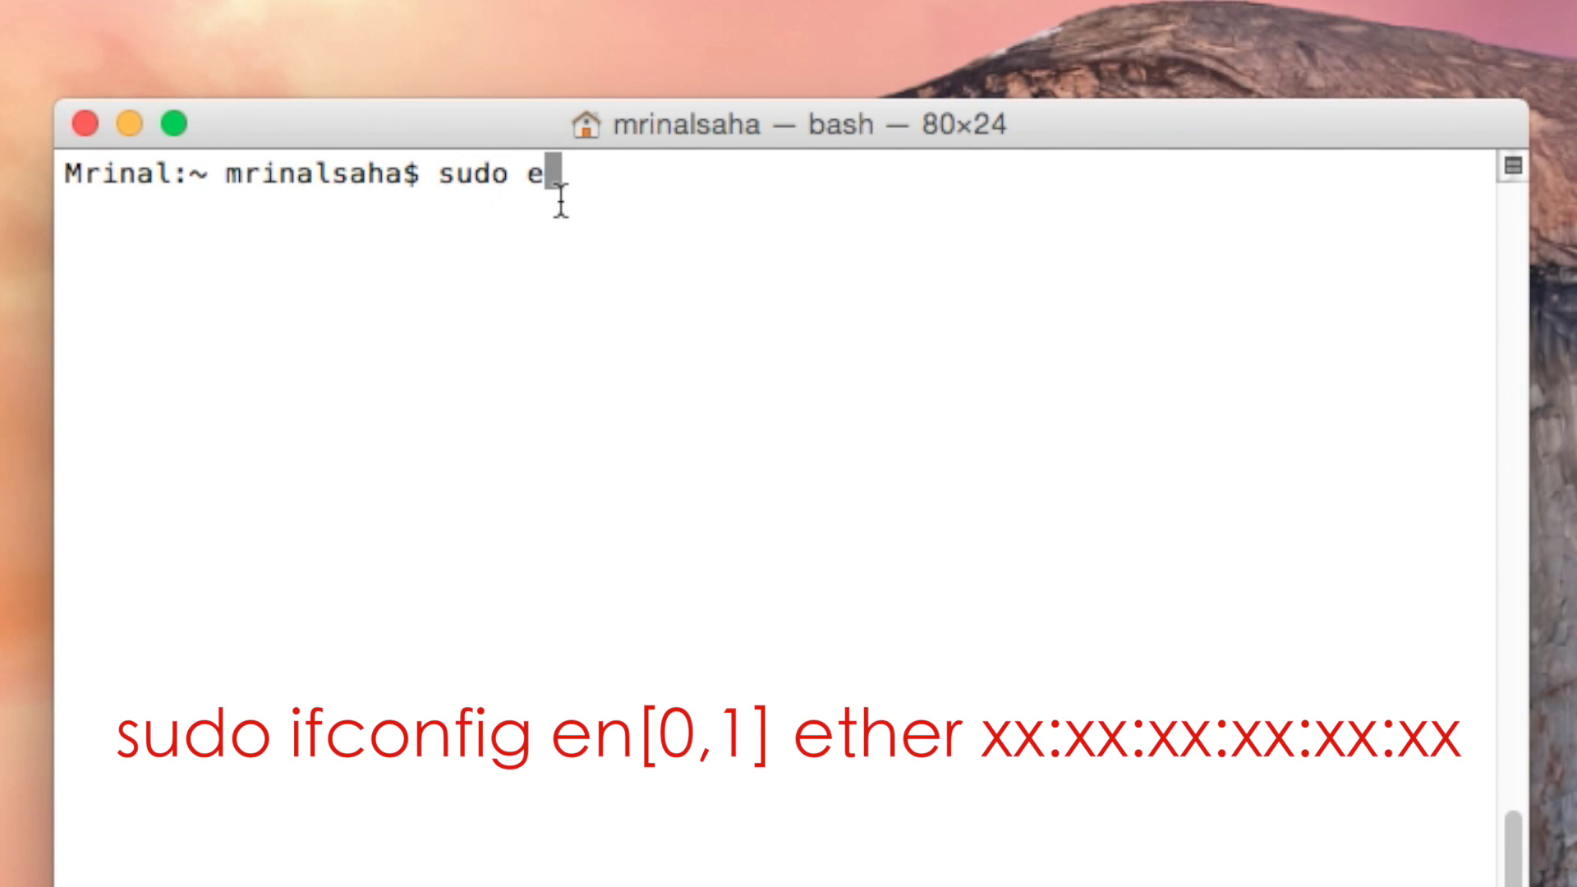
key(BackSpace)
text(ifconf)
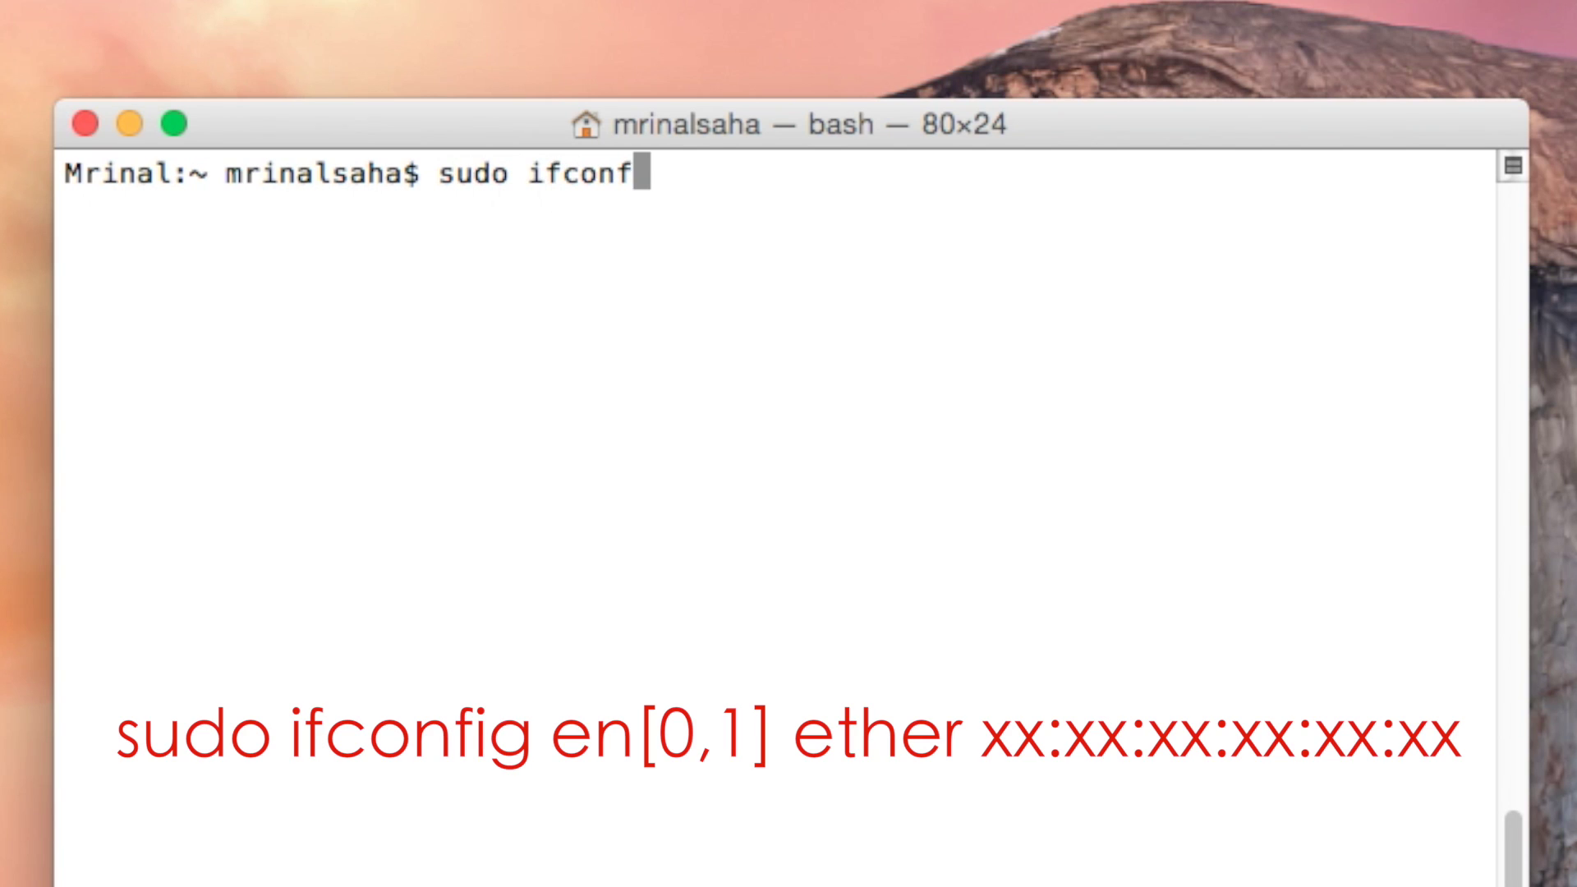
text(ig en1 ether)
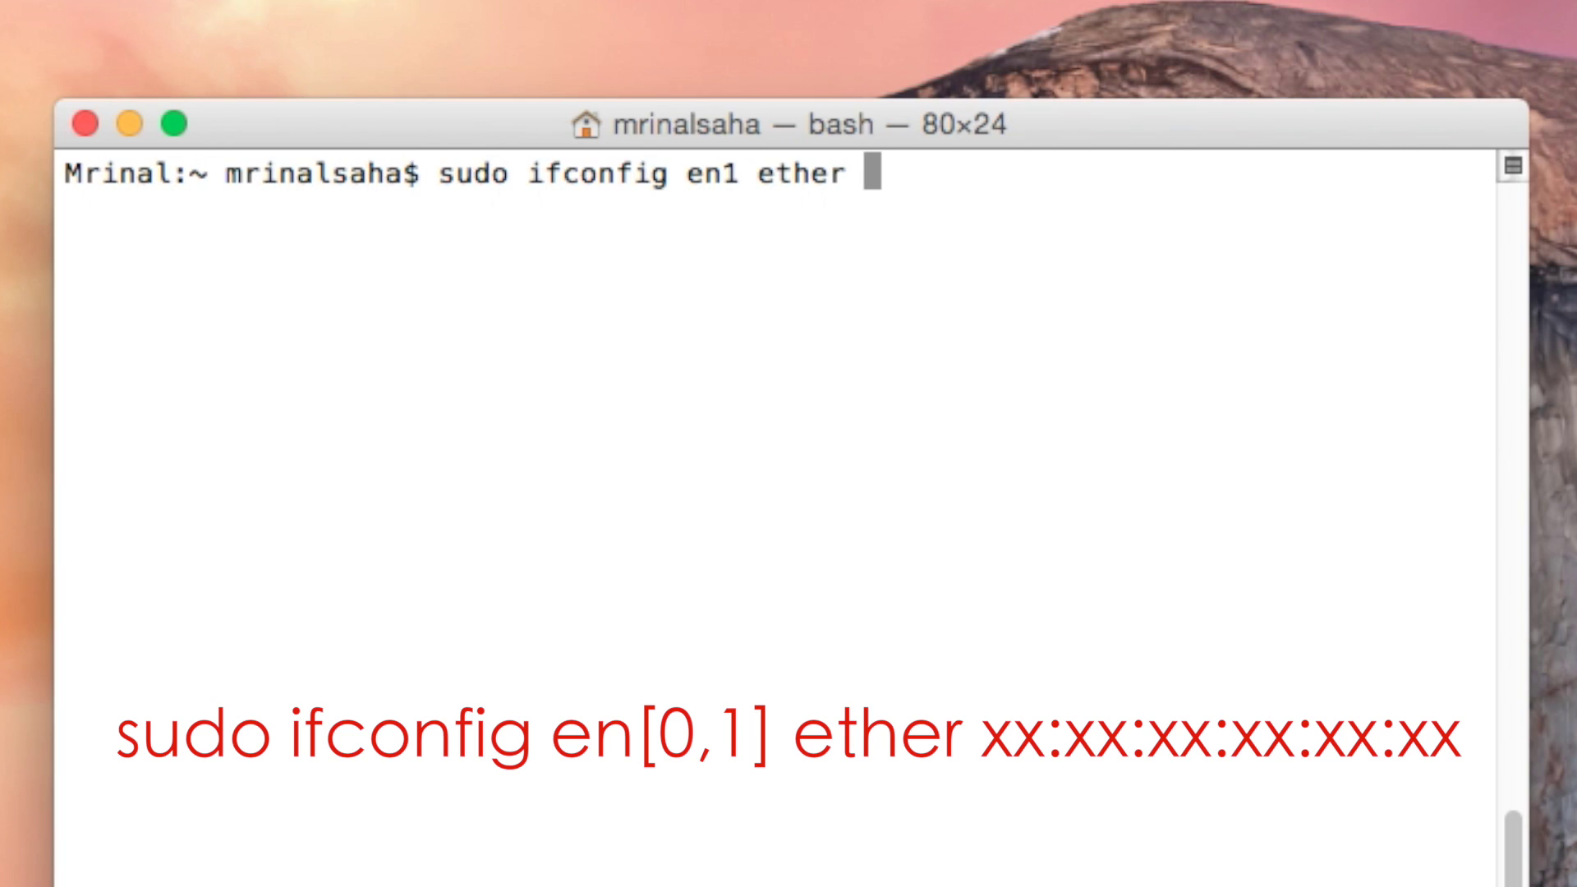
key(super+v)
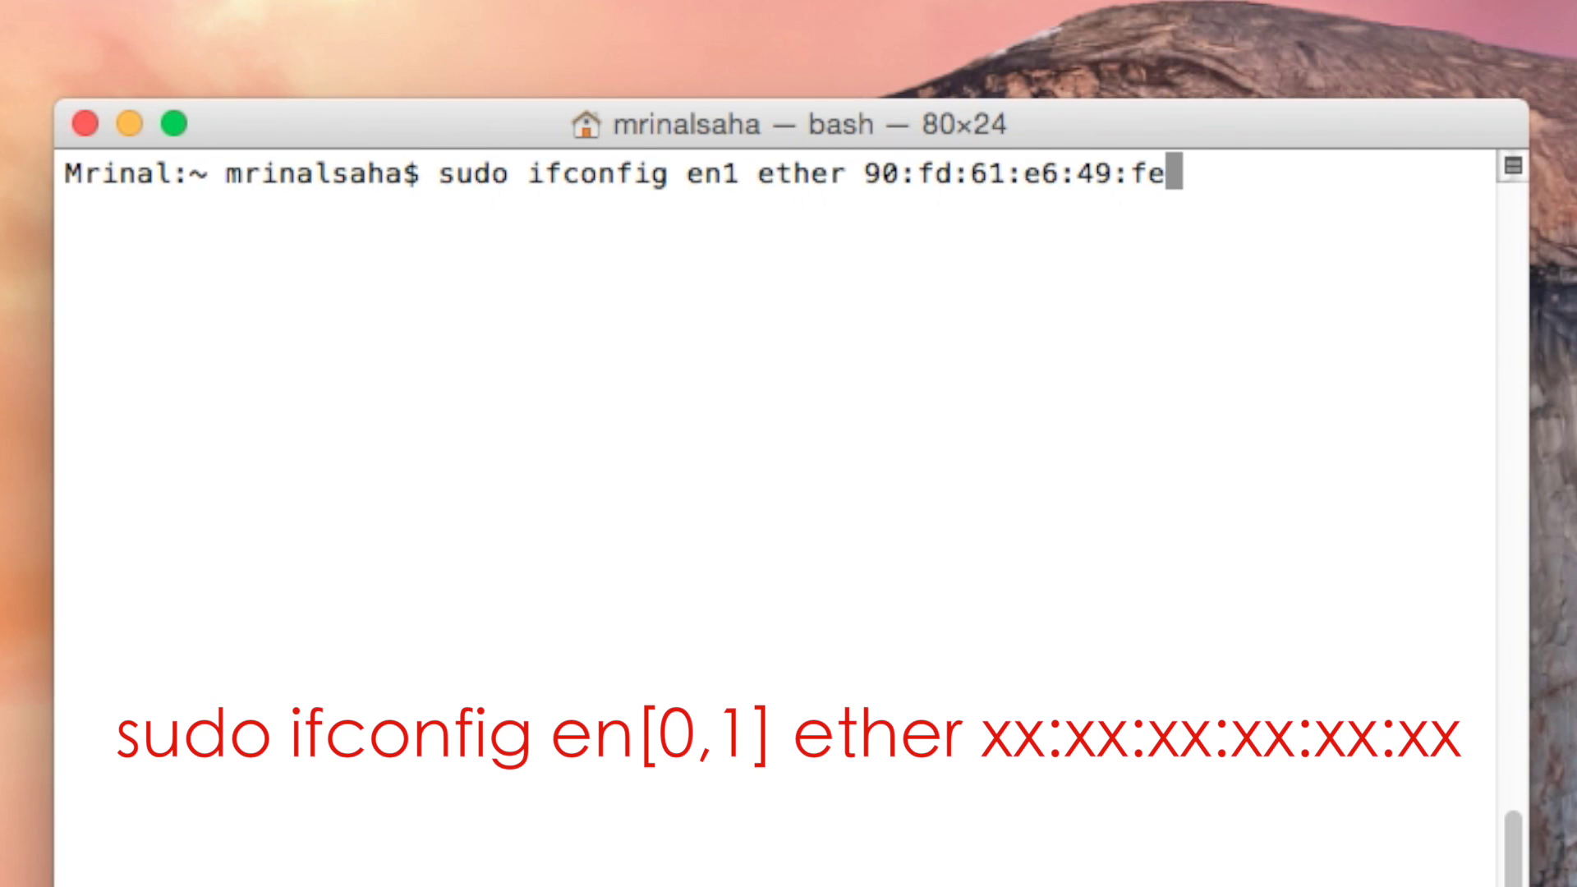
key(BackSpace)
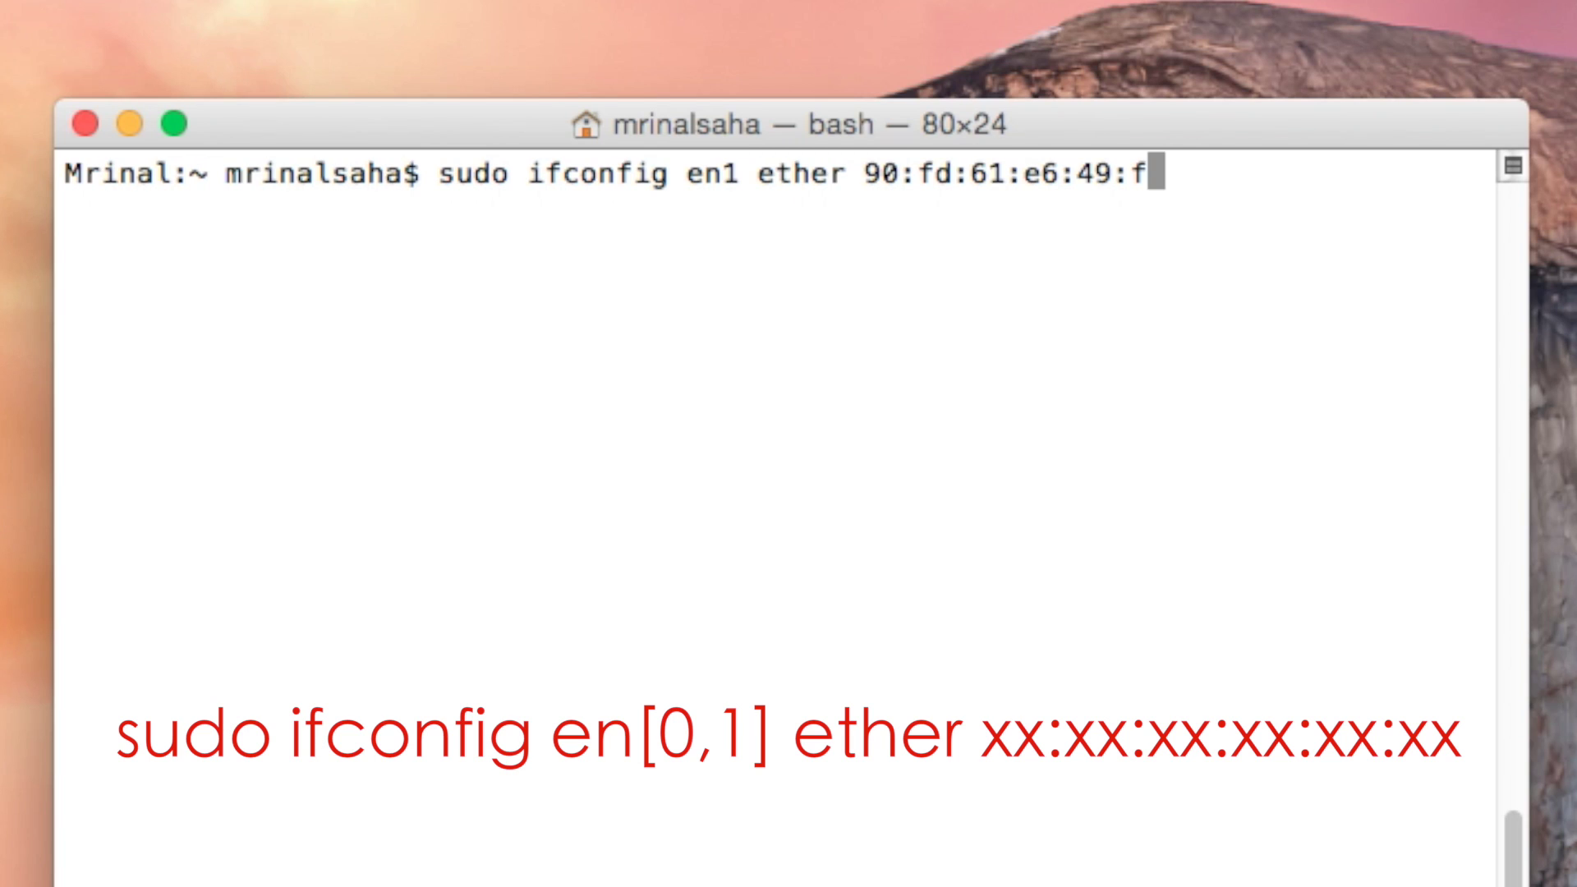
text(f)
key(Return)
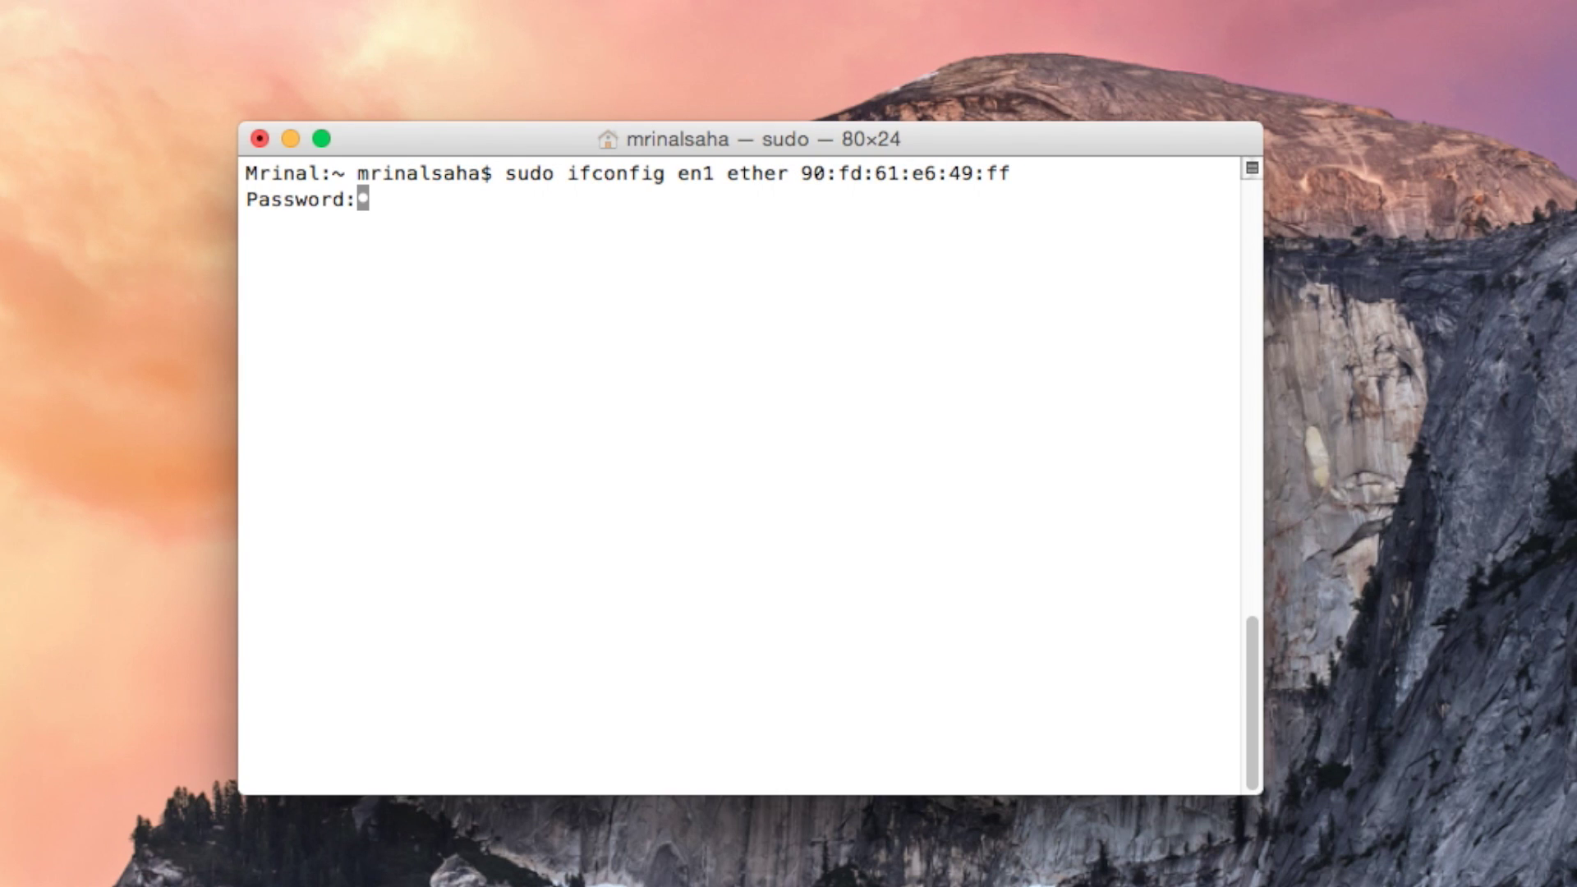
key(Return)
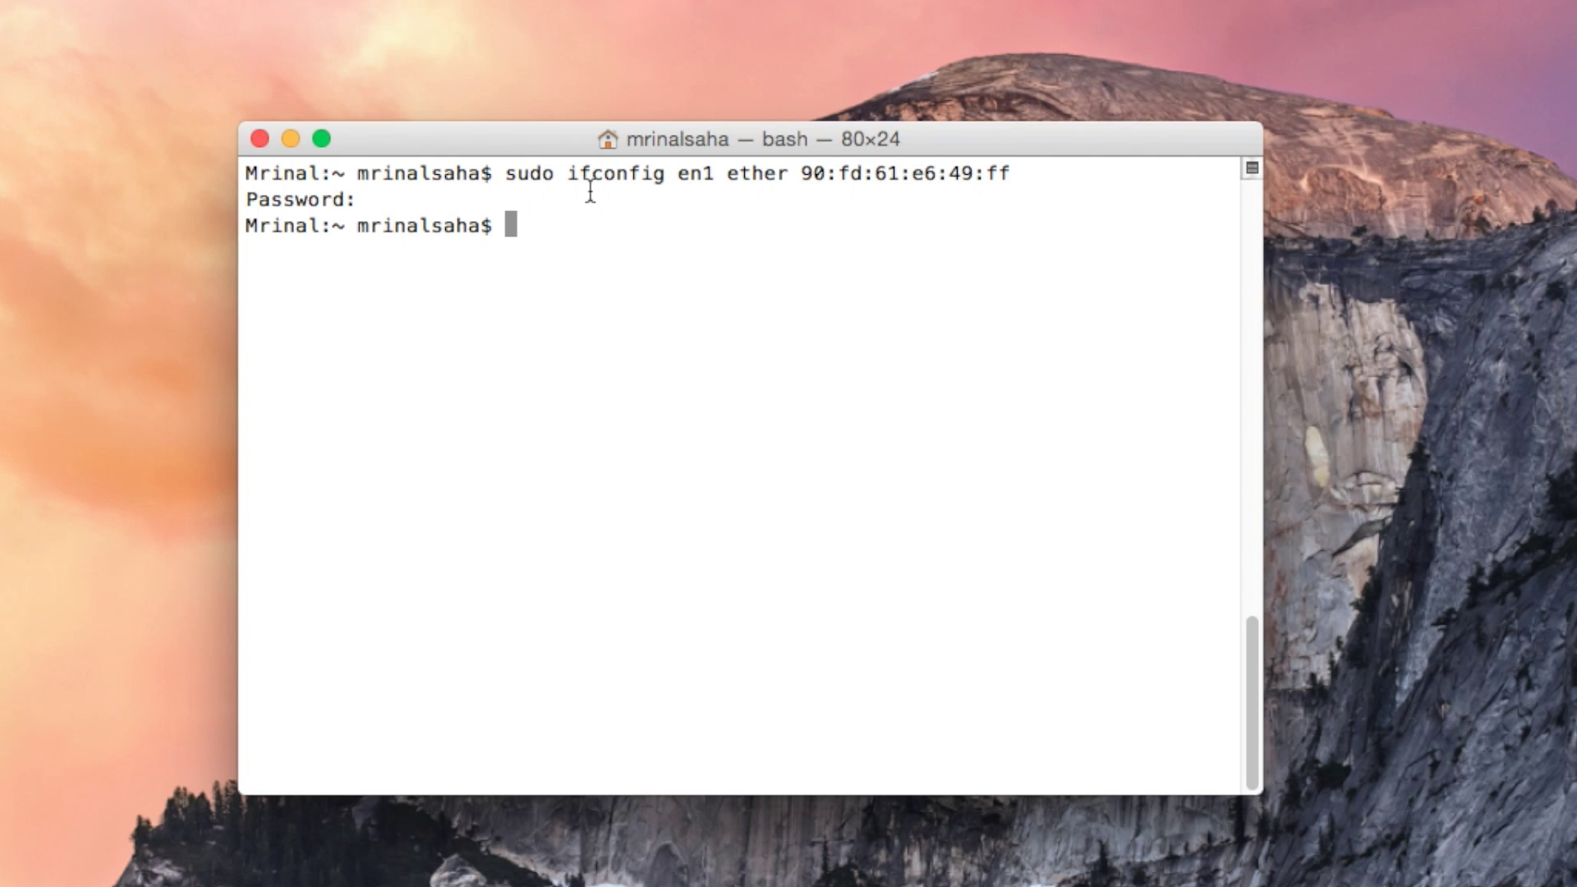
Re-run ifconfig and verify en1's ether address now ends in ff.
text(ifconfig)
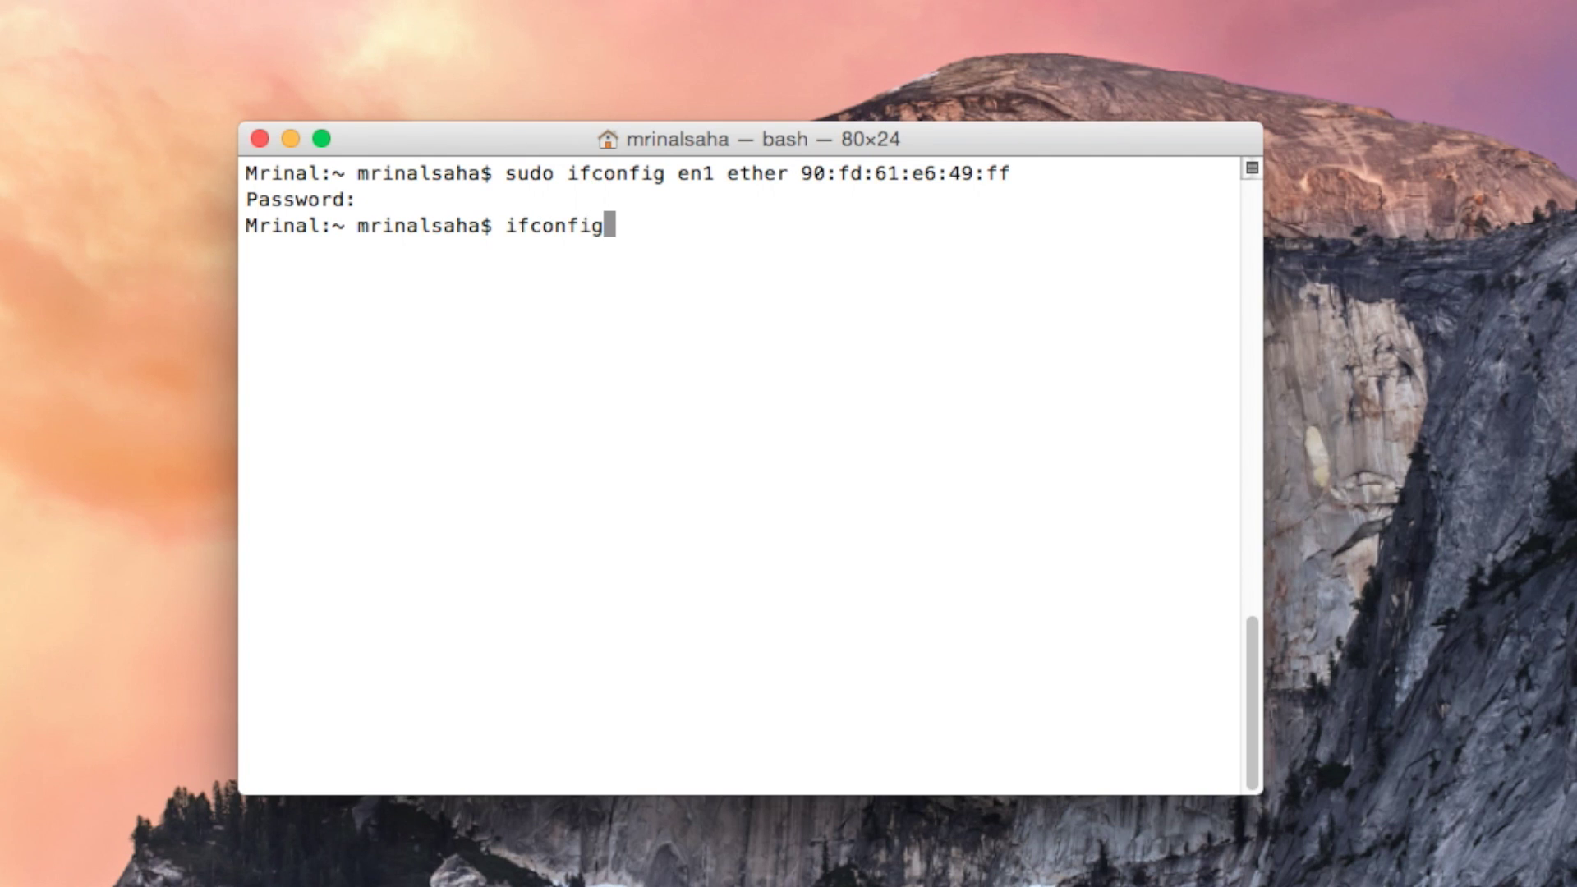
key(Return)
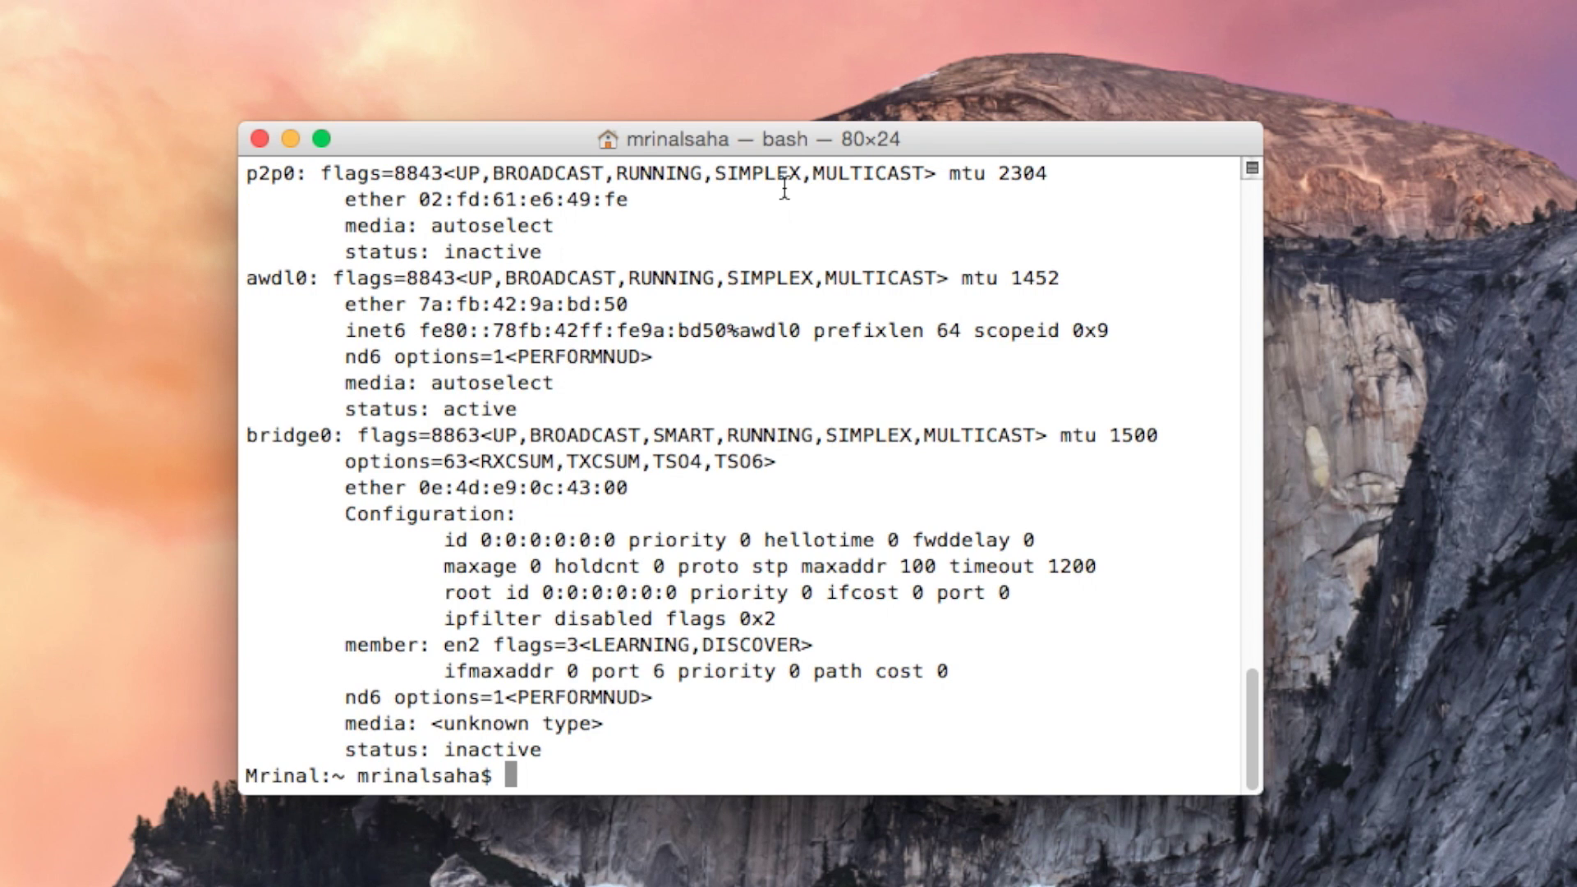
scroll(726, 324, up, 5)
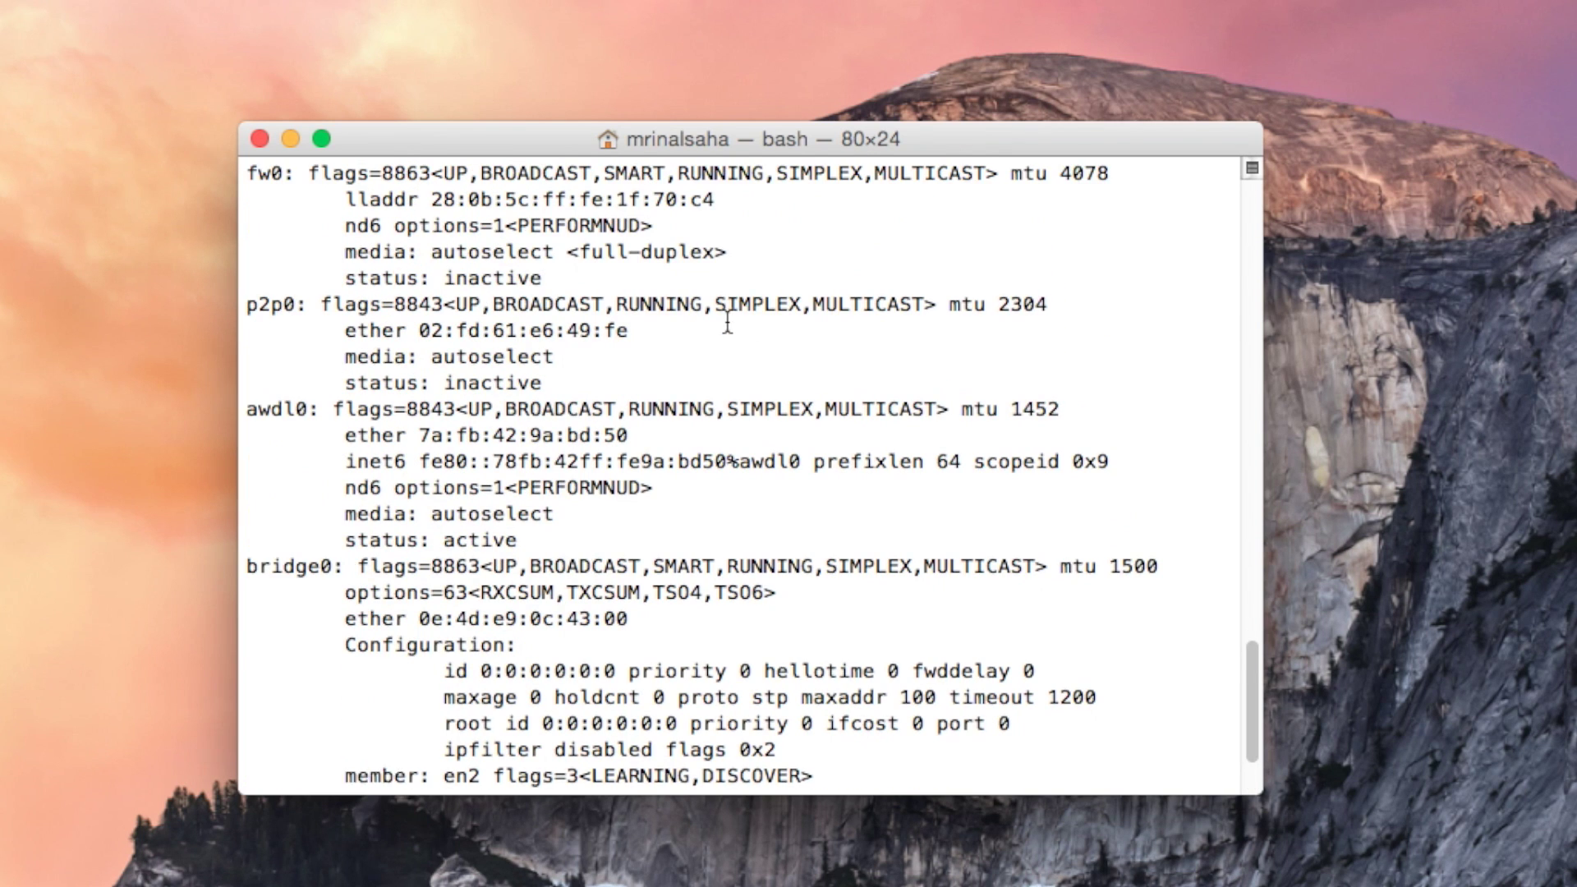
scroll(663, 304, up, 7)
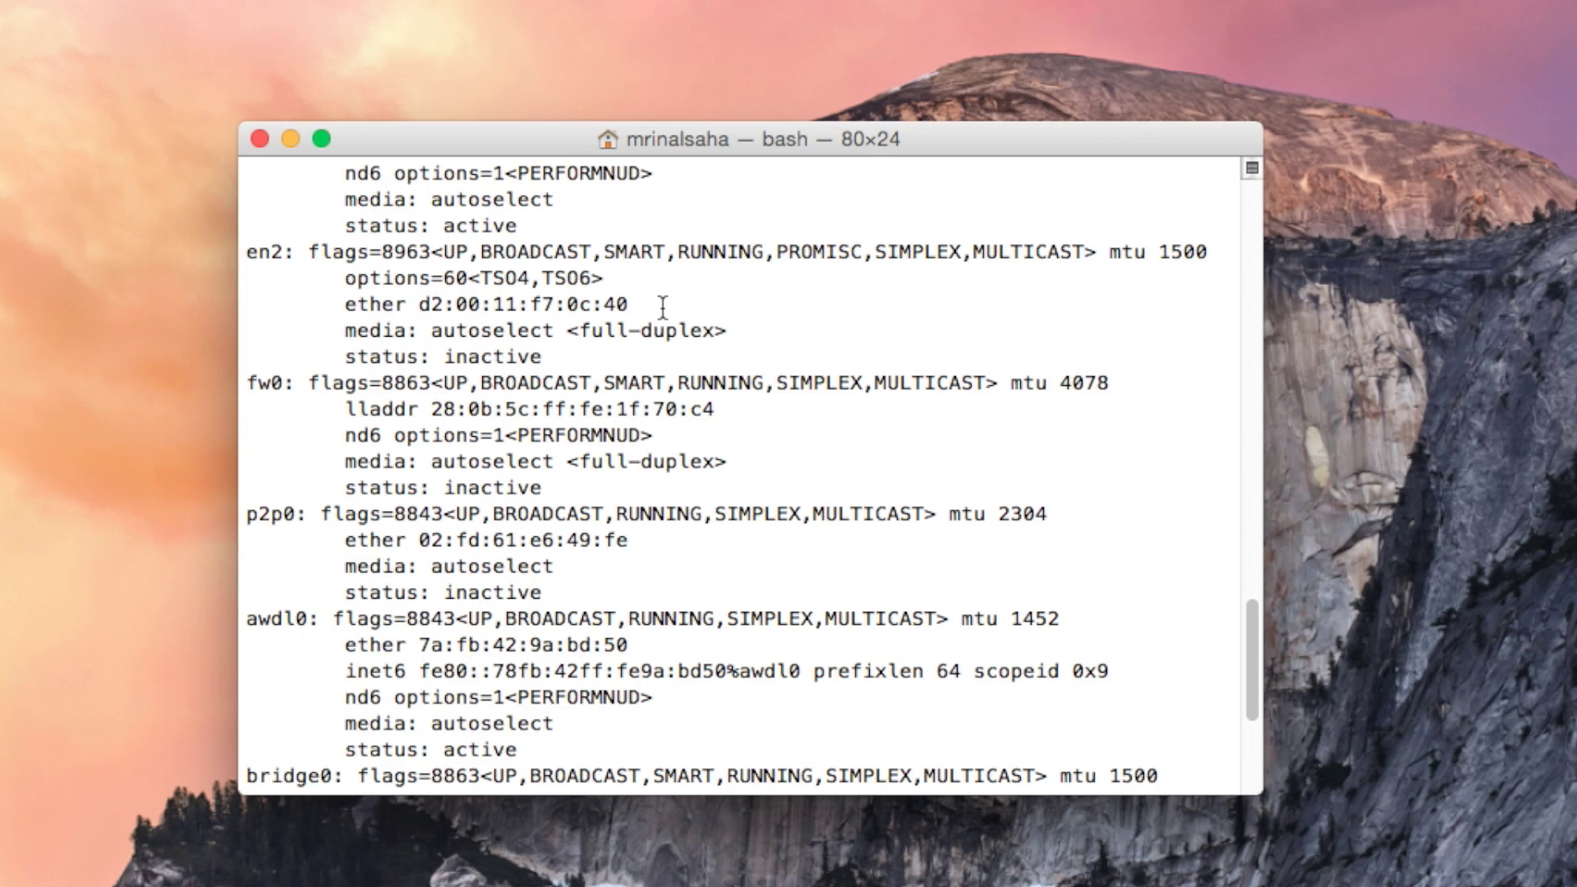
scroll(663, 307, up, 4)
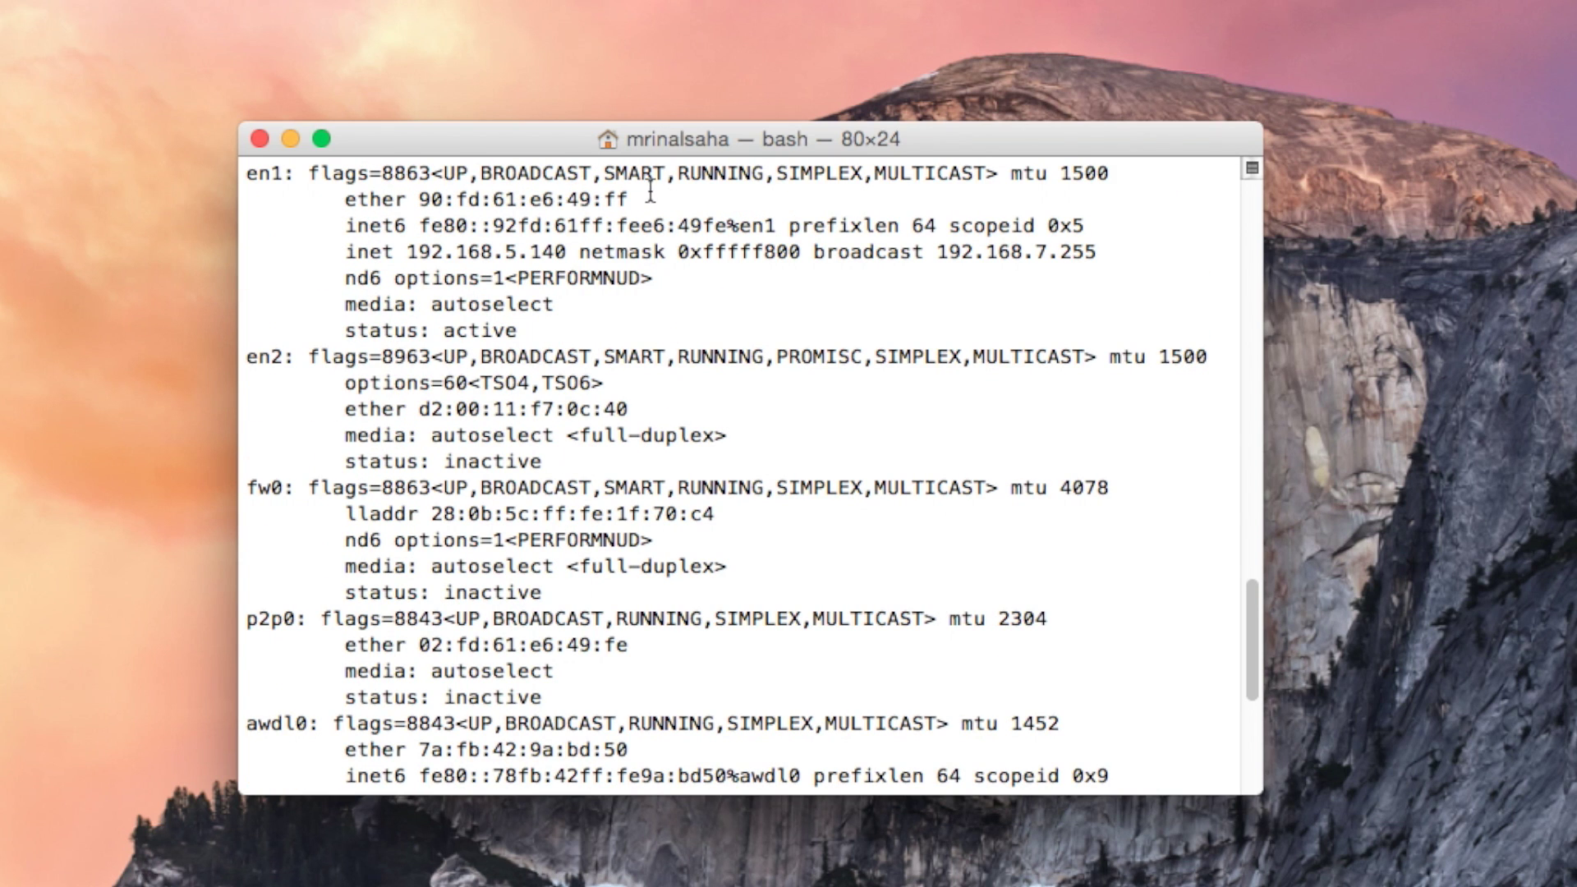
drag(648, 199, 605, 199)
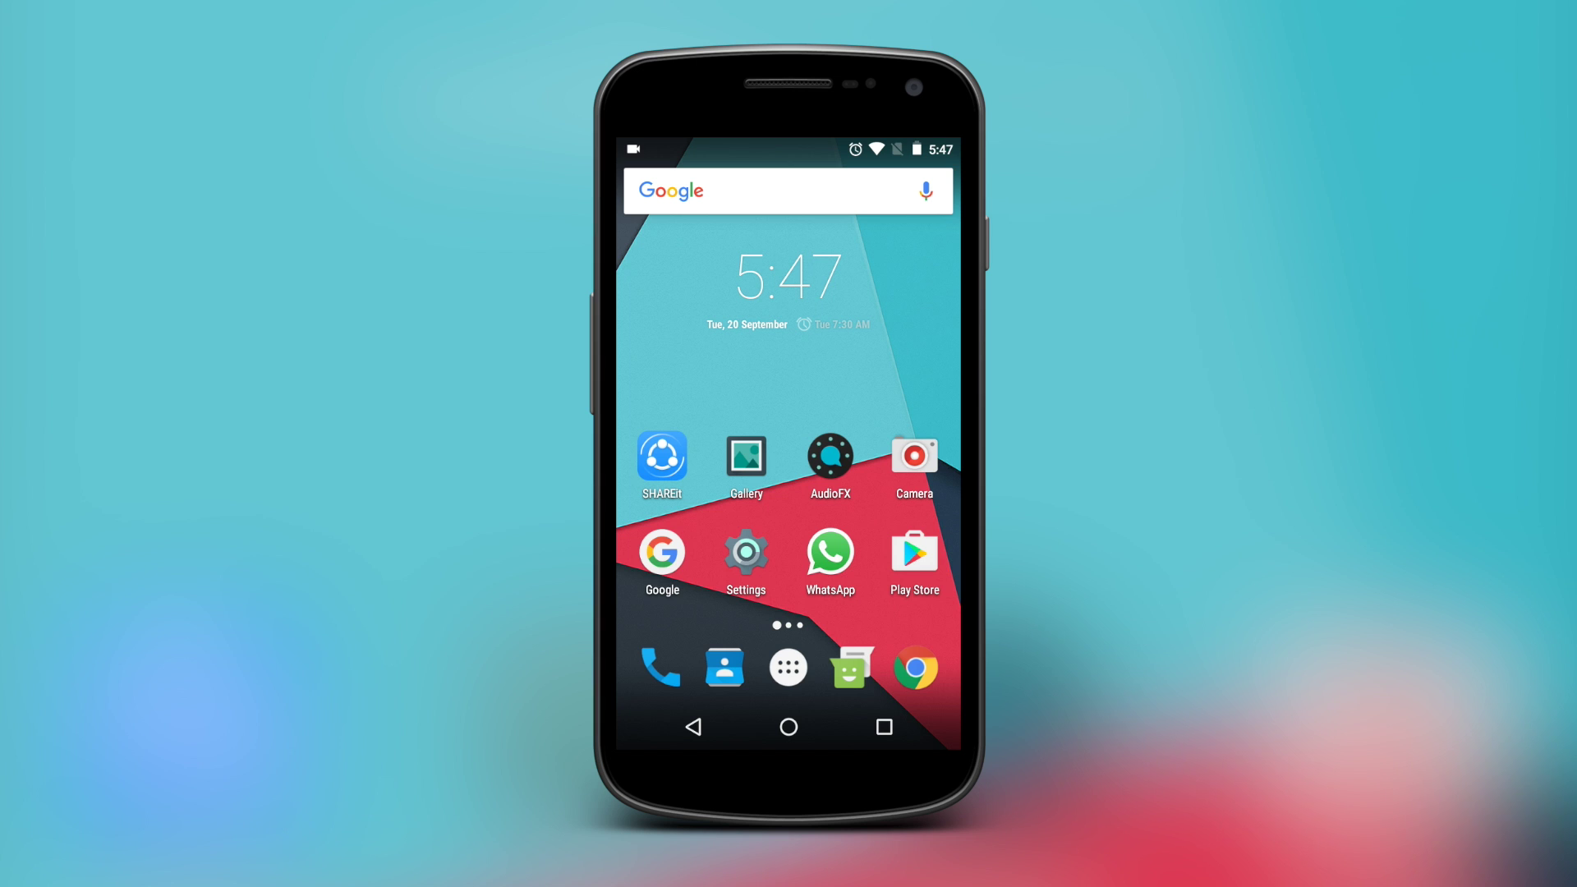
click(922, 142)
click(899, 308)
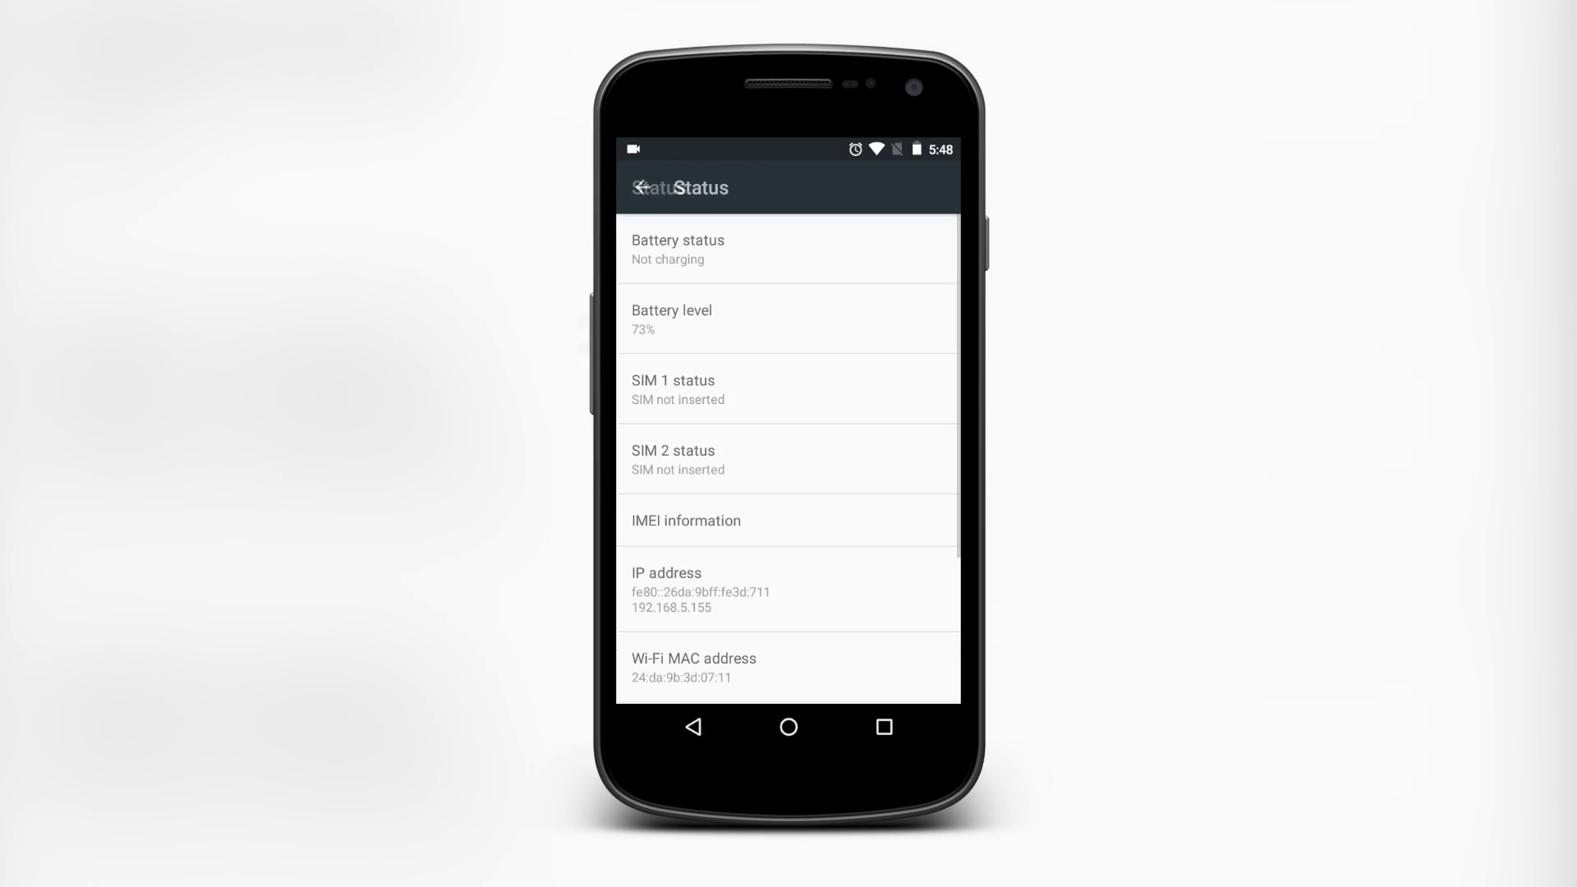
click(855, 664)
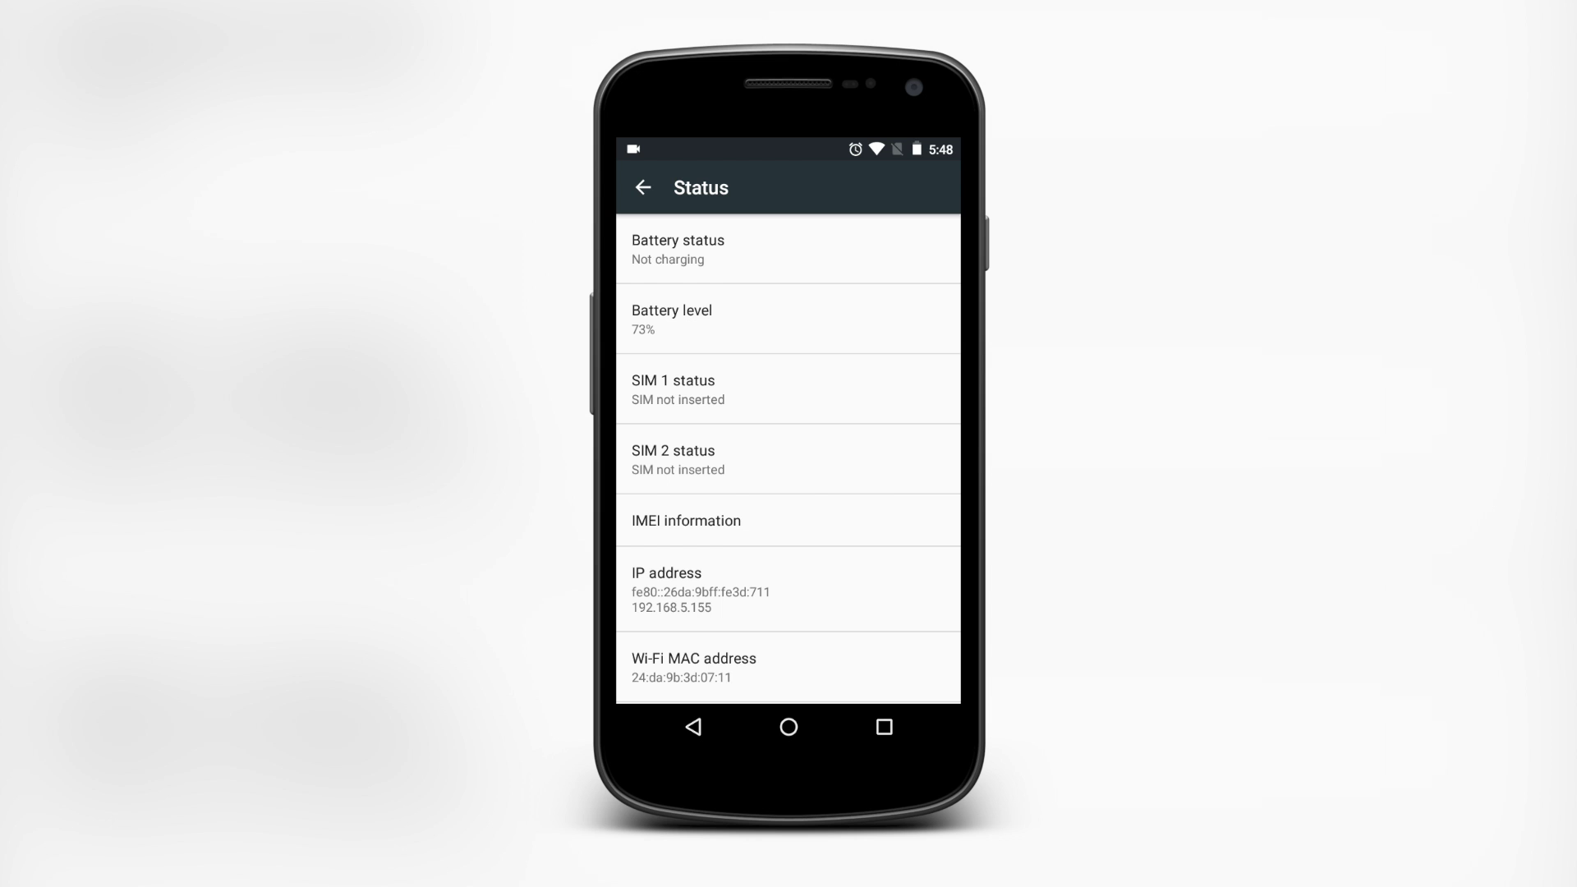
Launch Change My MAC from its Play Store page.
click(788, 727)
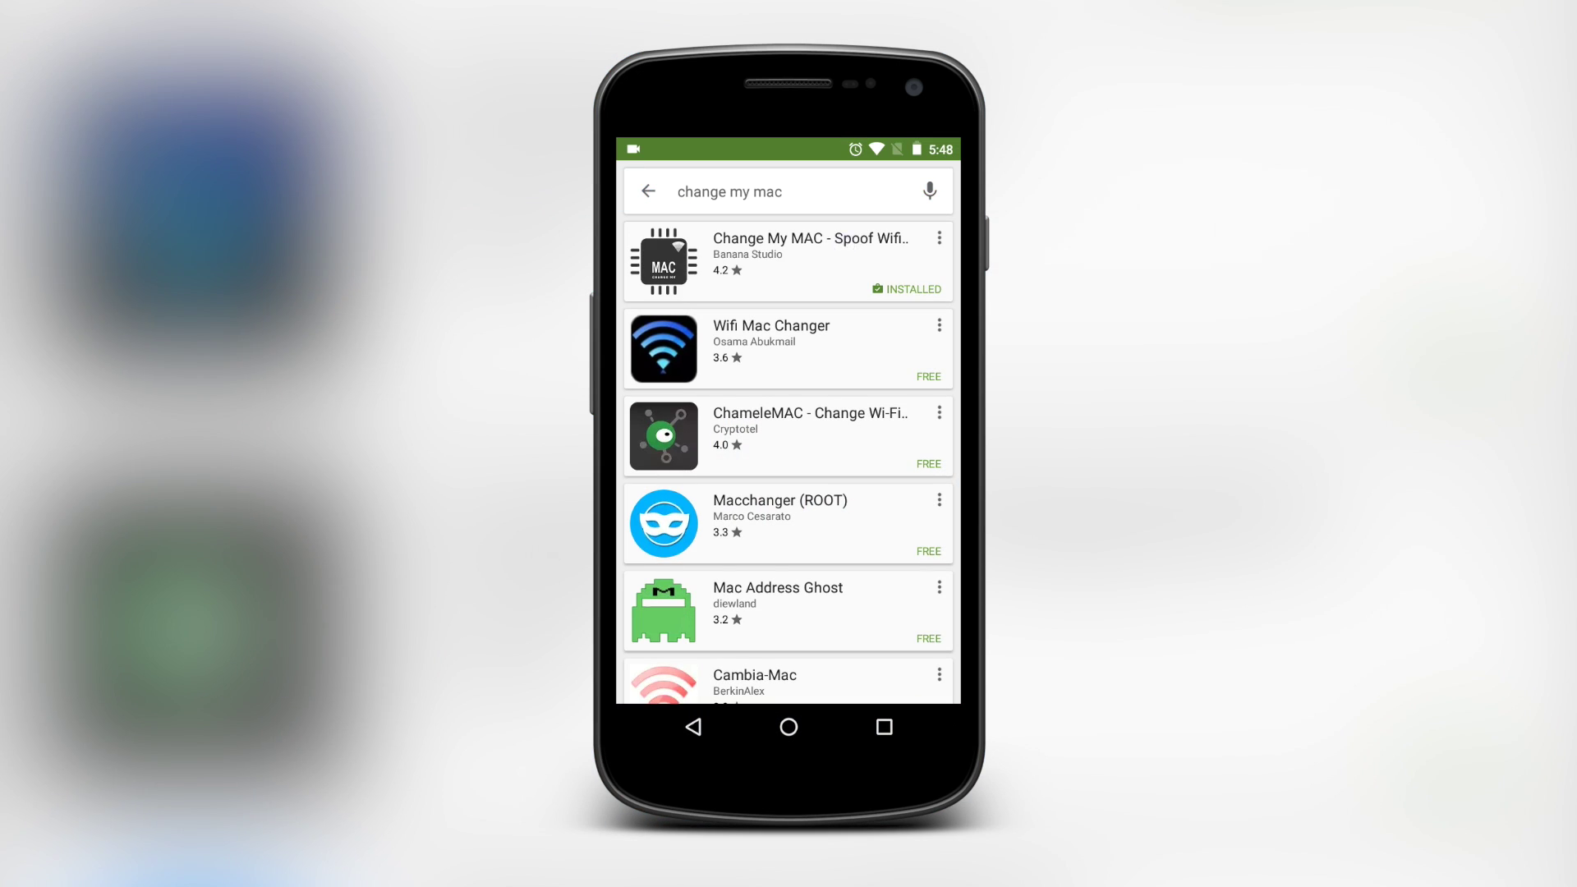
click(788, 259)
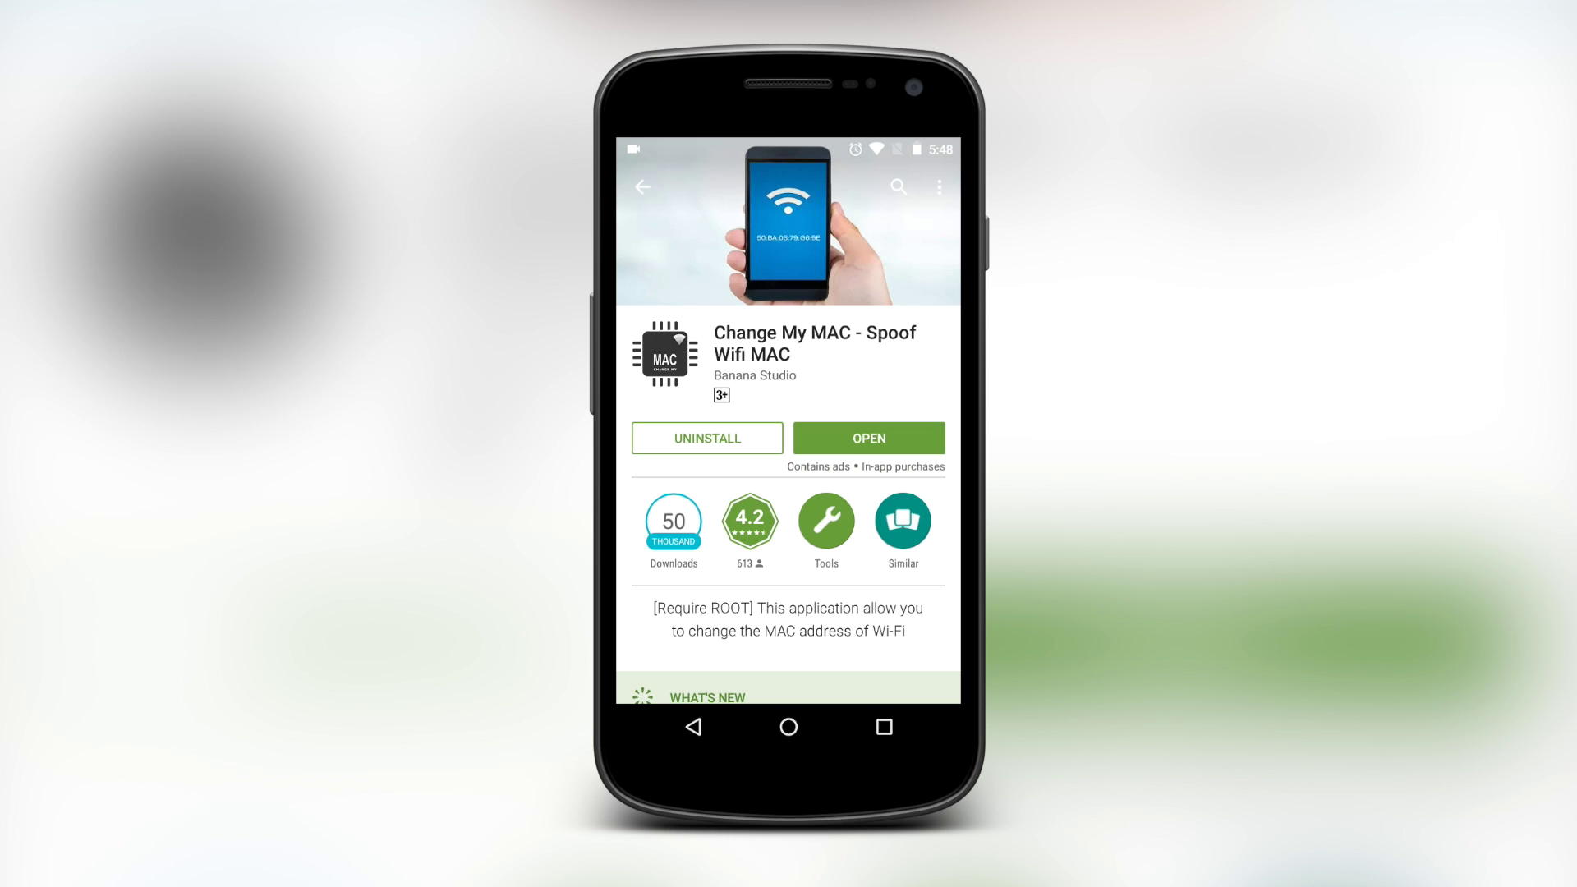
click(887, 438)
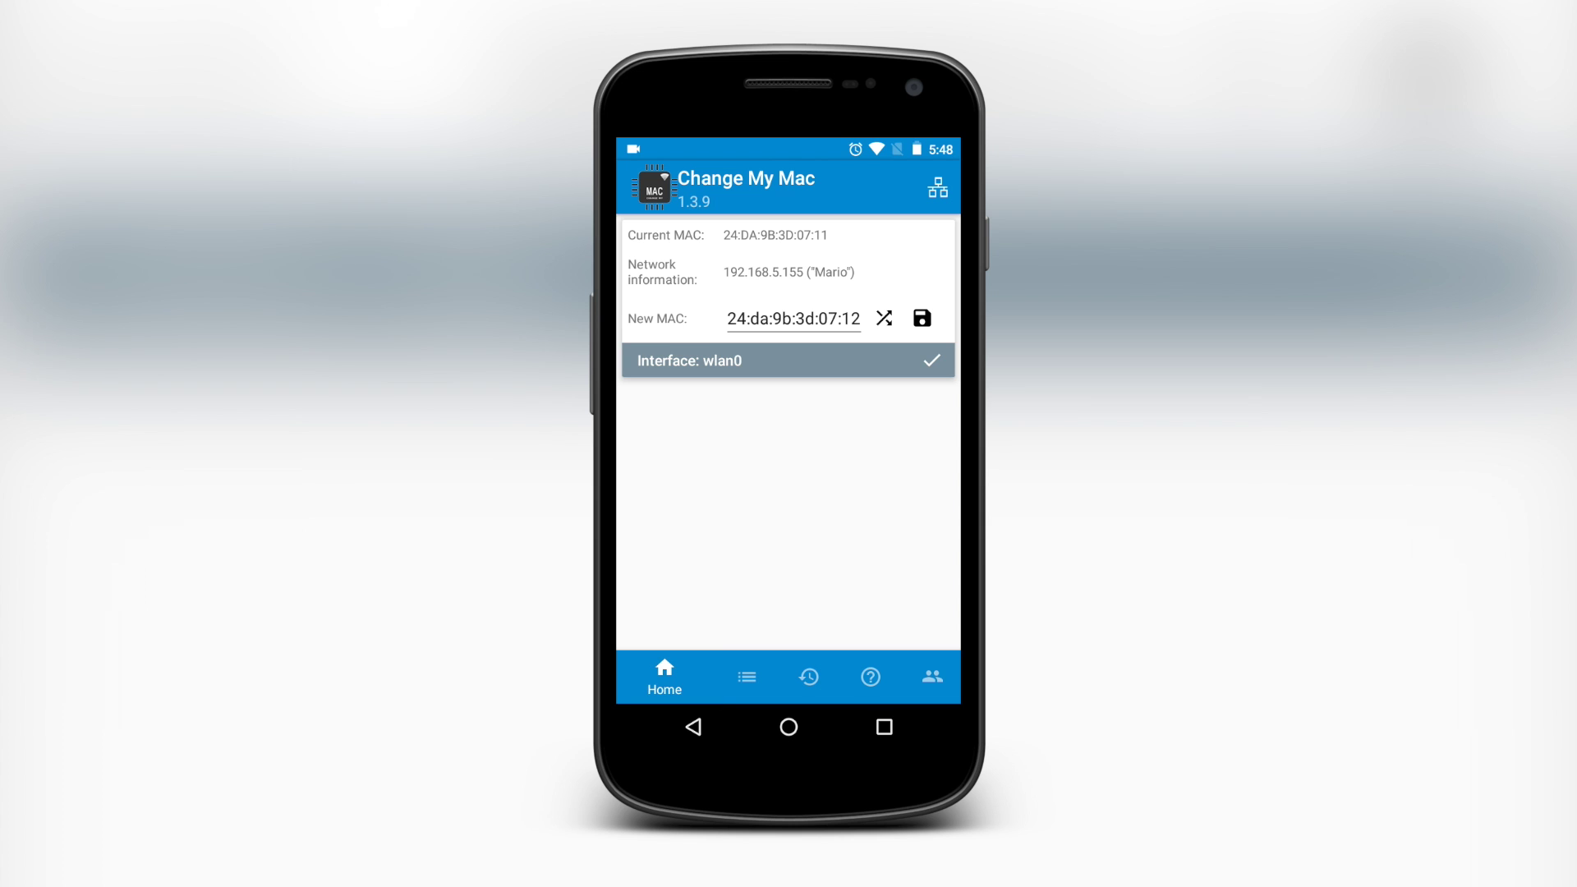
Shuffle a few random addresses, then paste 24:da:9b:3d:07:11 into the New MAC field.
click(883, 318)
click(883, 318)
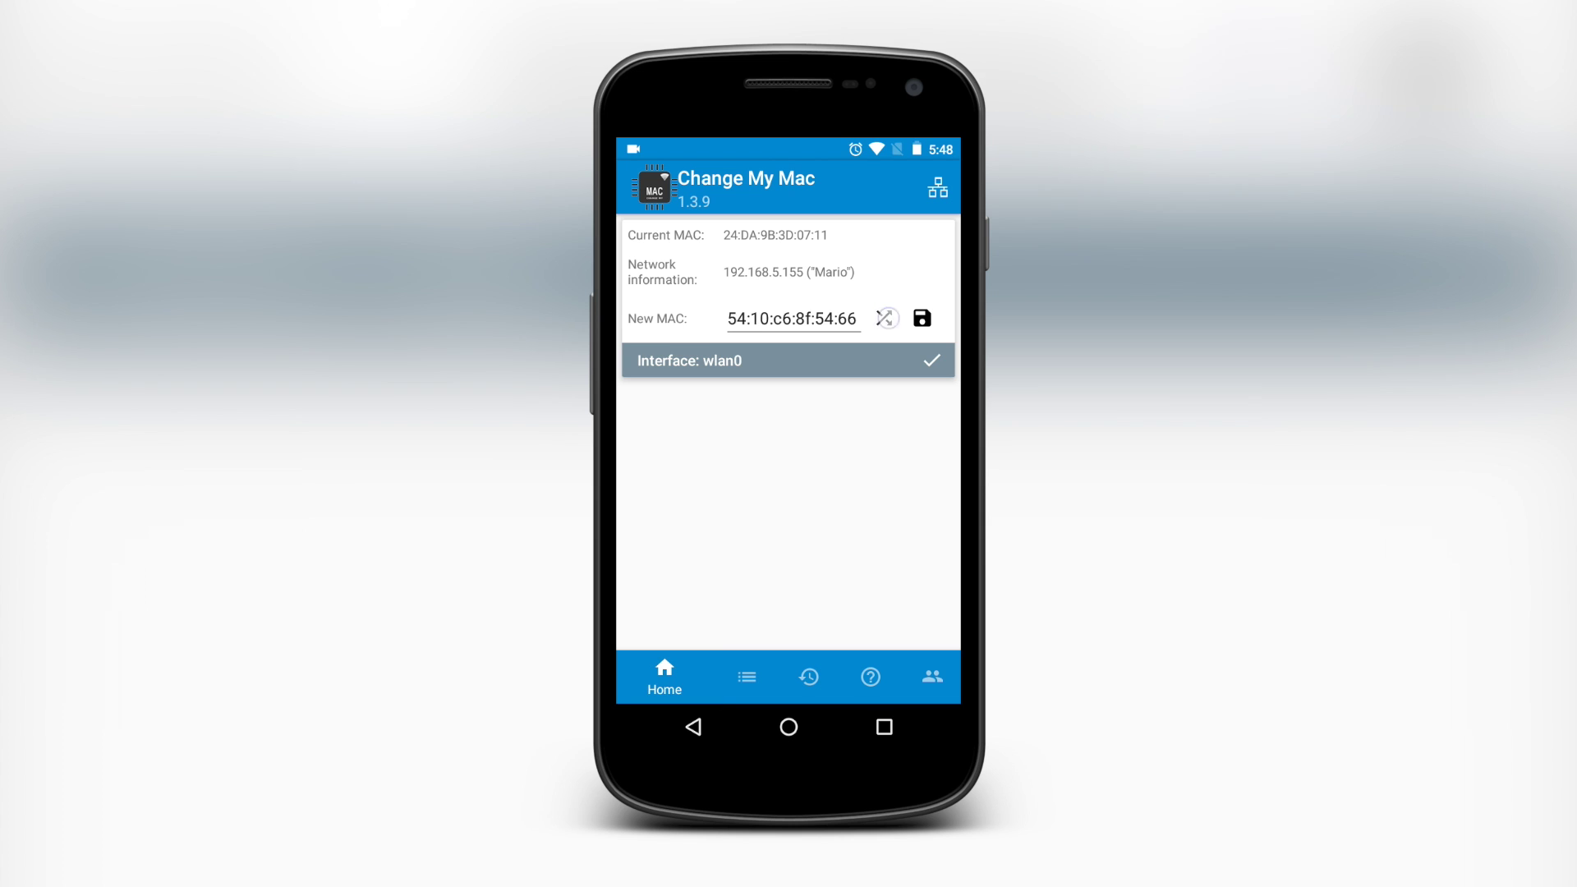
click(884, 318)
click(846, 318)
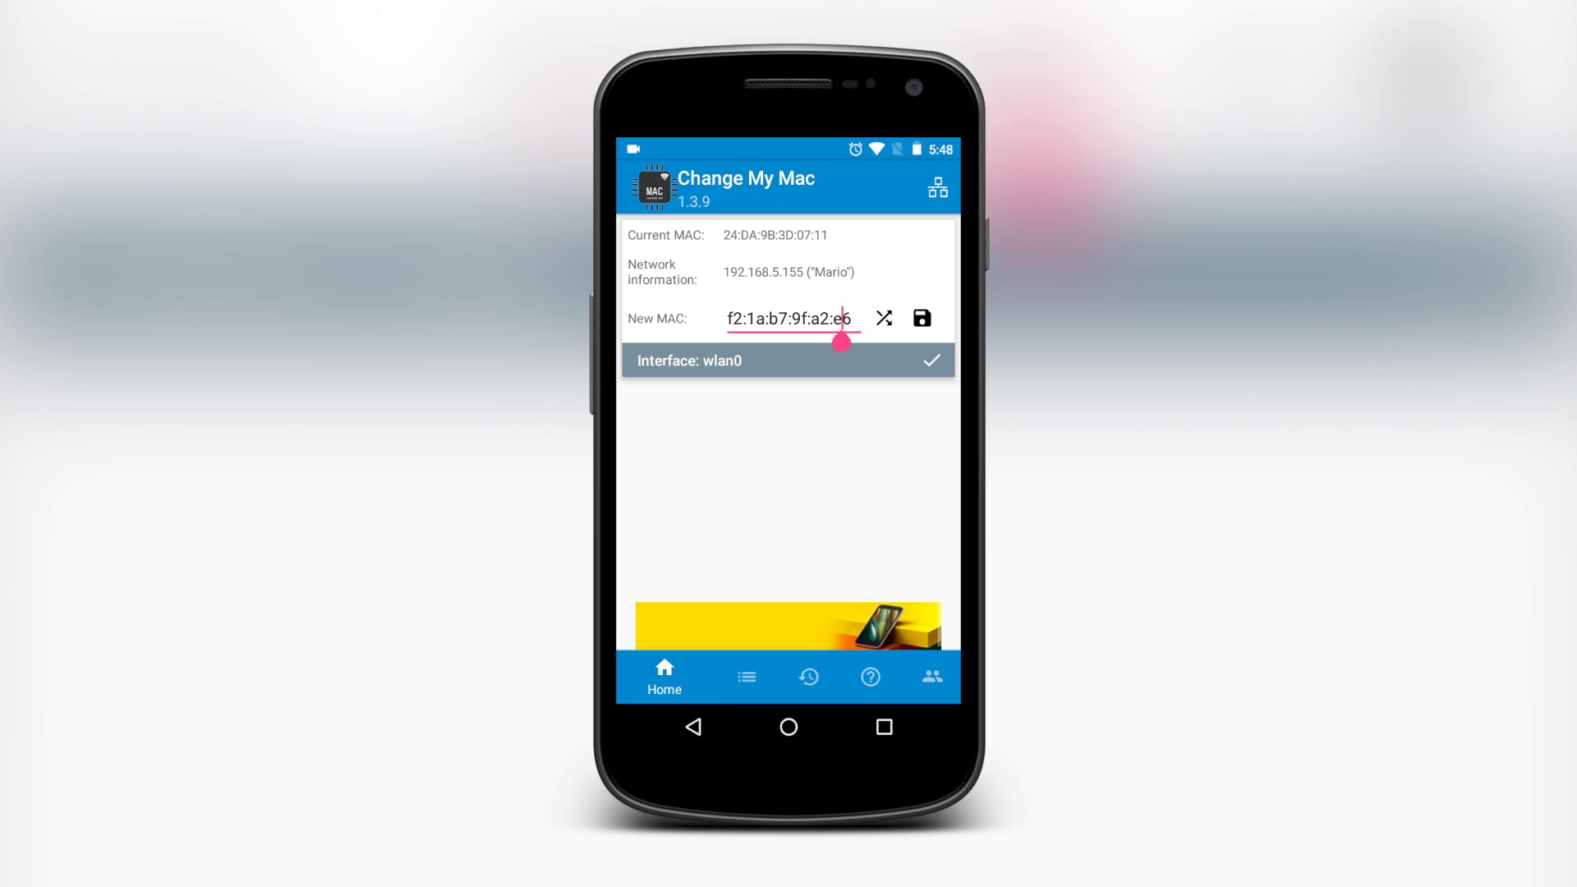
key(BackSpace)
key(BackSpace)
key(BackSpace)
key(BackSpace)
key(BackSpace)
key(BackSpace)
key(BackSpace)
key(BackSpace)
key(BackSpace)
key(BackSpace)
key(BackSpace)
key(BackSpace)
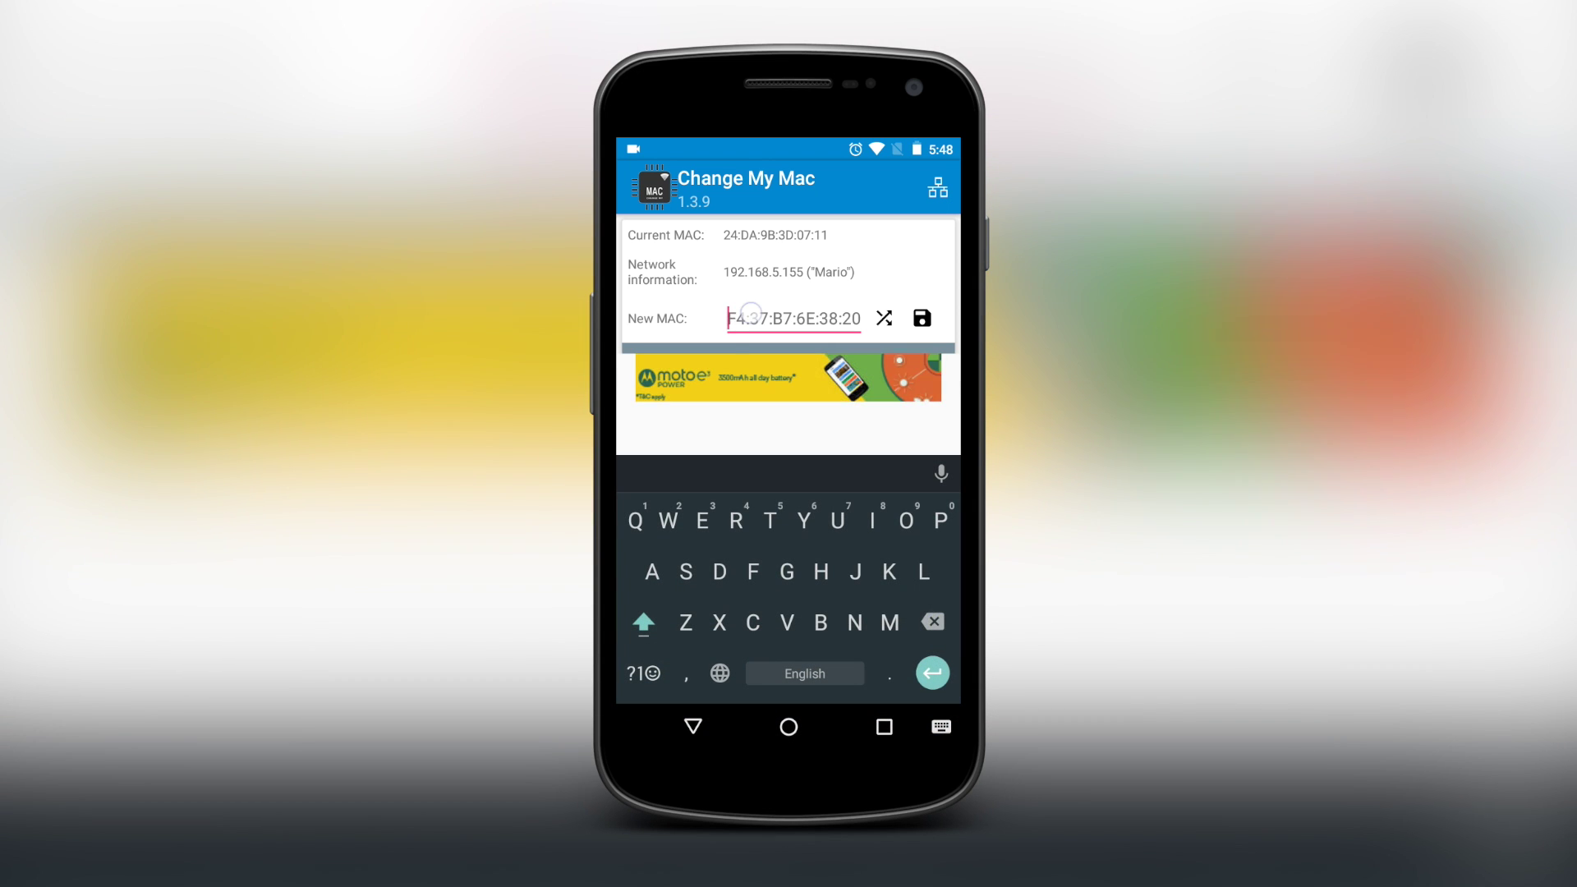
click(727, 324)
click(727, 276)
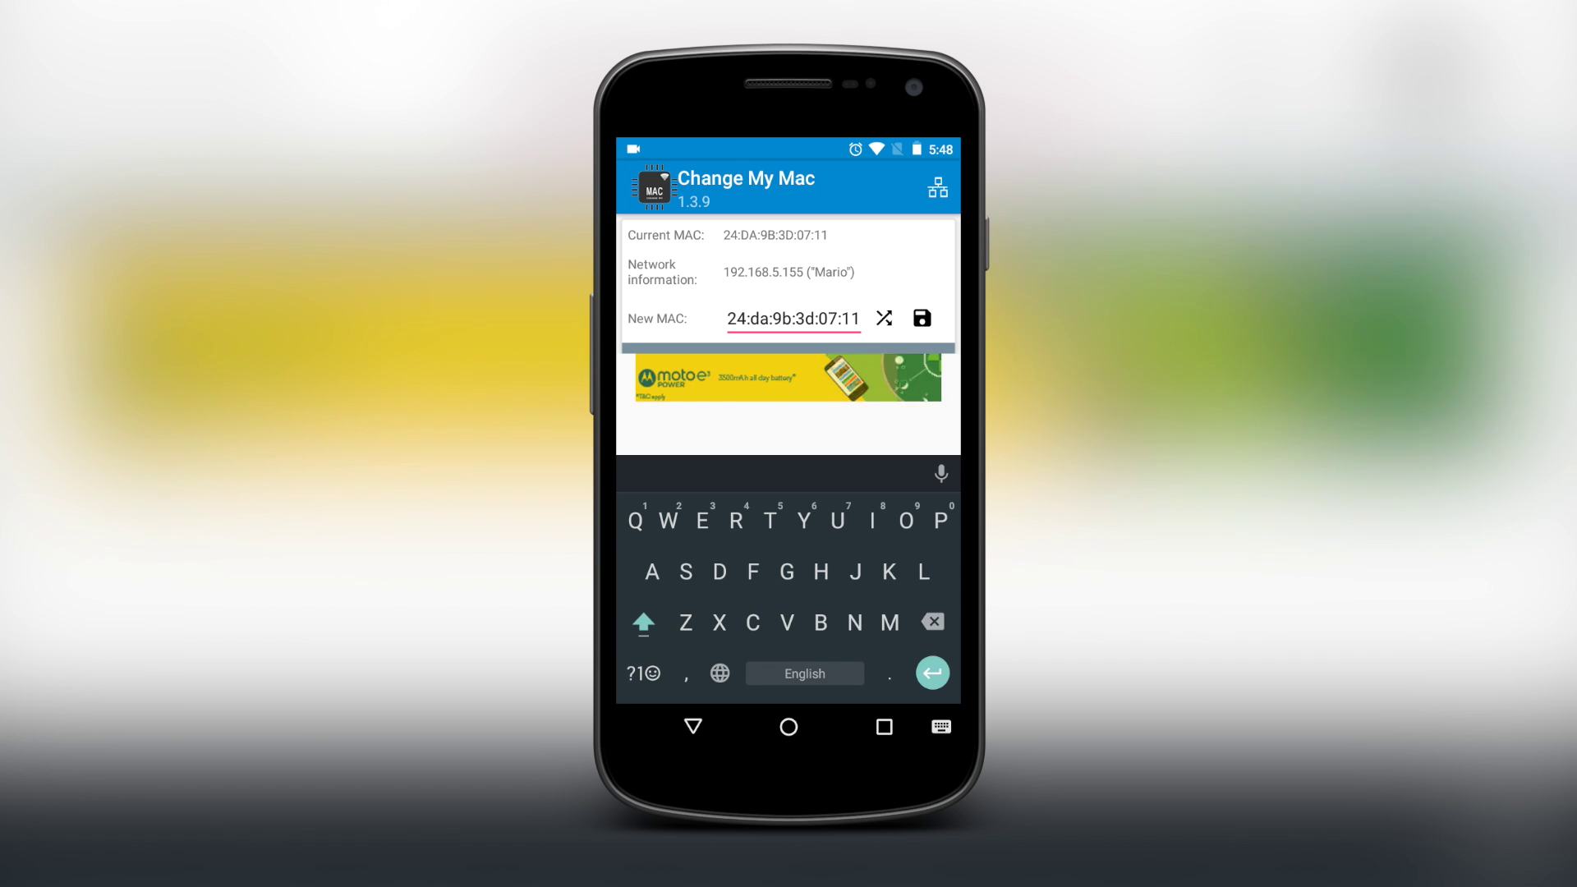
Change the final digits to 22 and apply the Wi-Fi MAC 24:da:9b:3d:07:22.
key(BackSpace)
key(BackSpace)
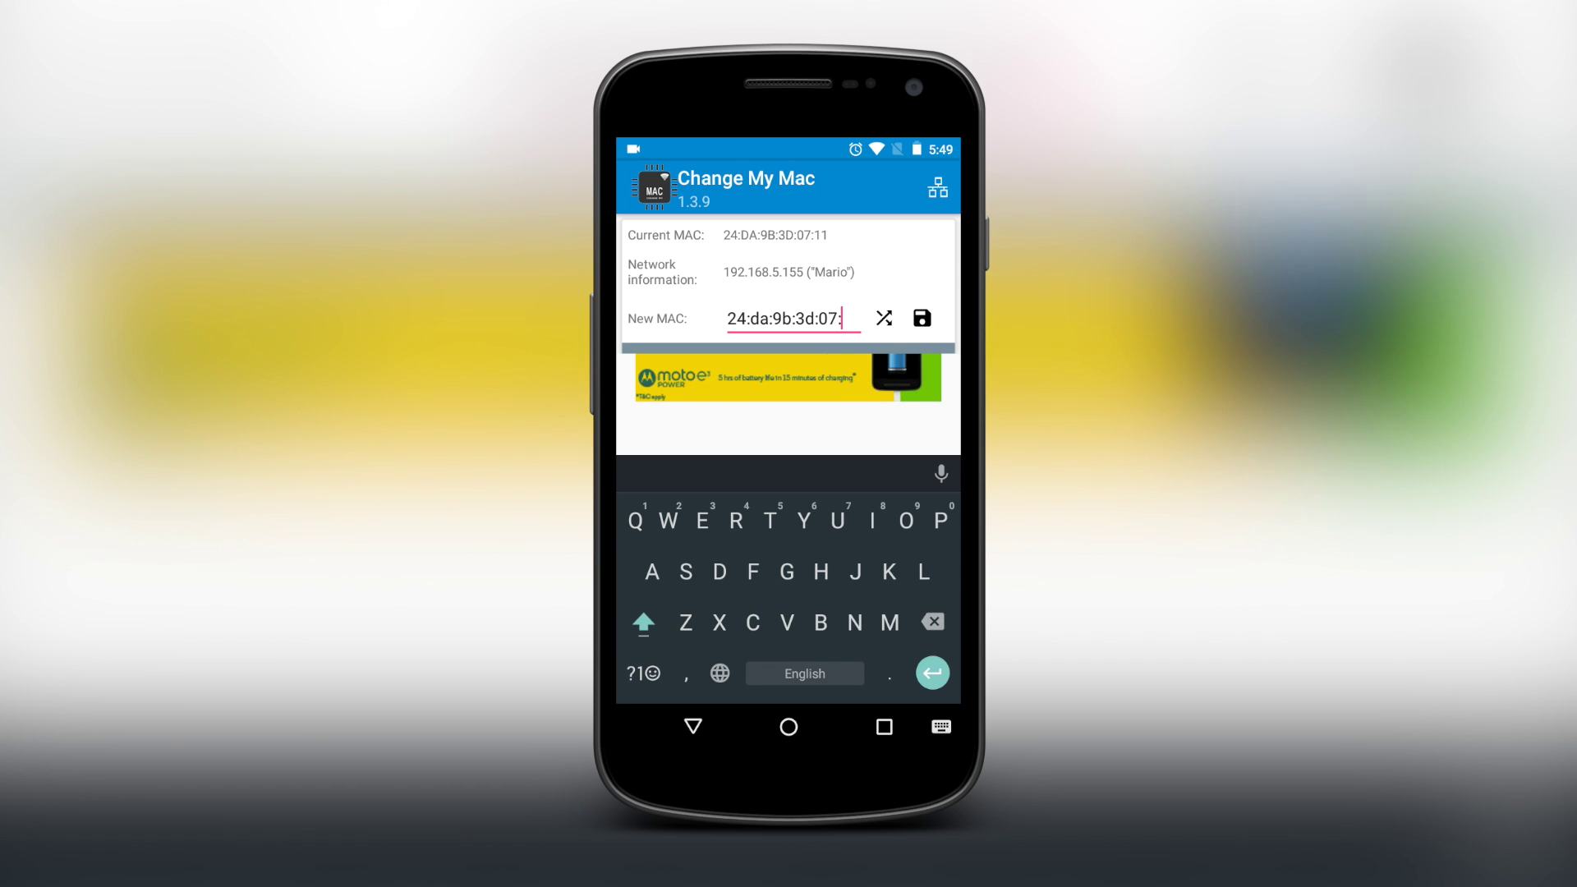
click(643, 673)
text(22)
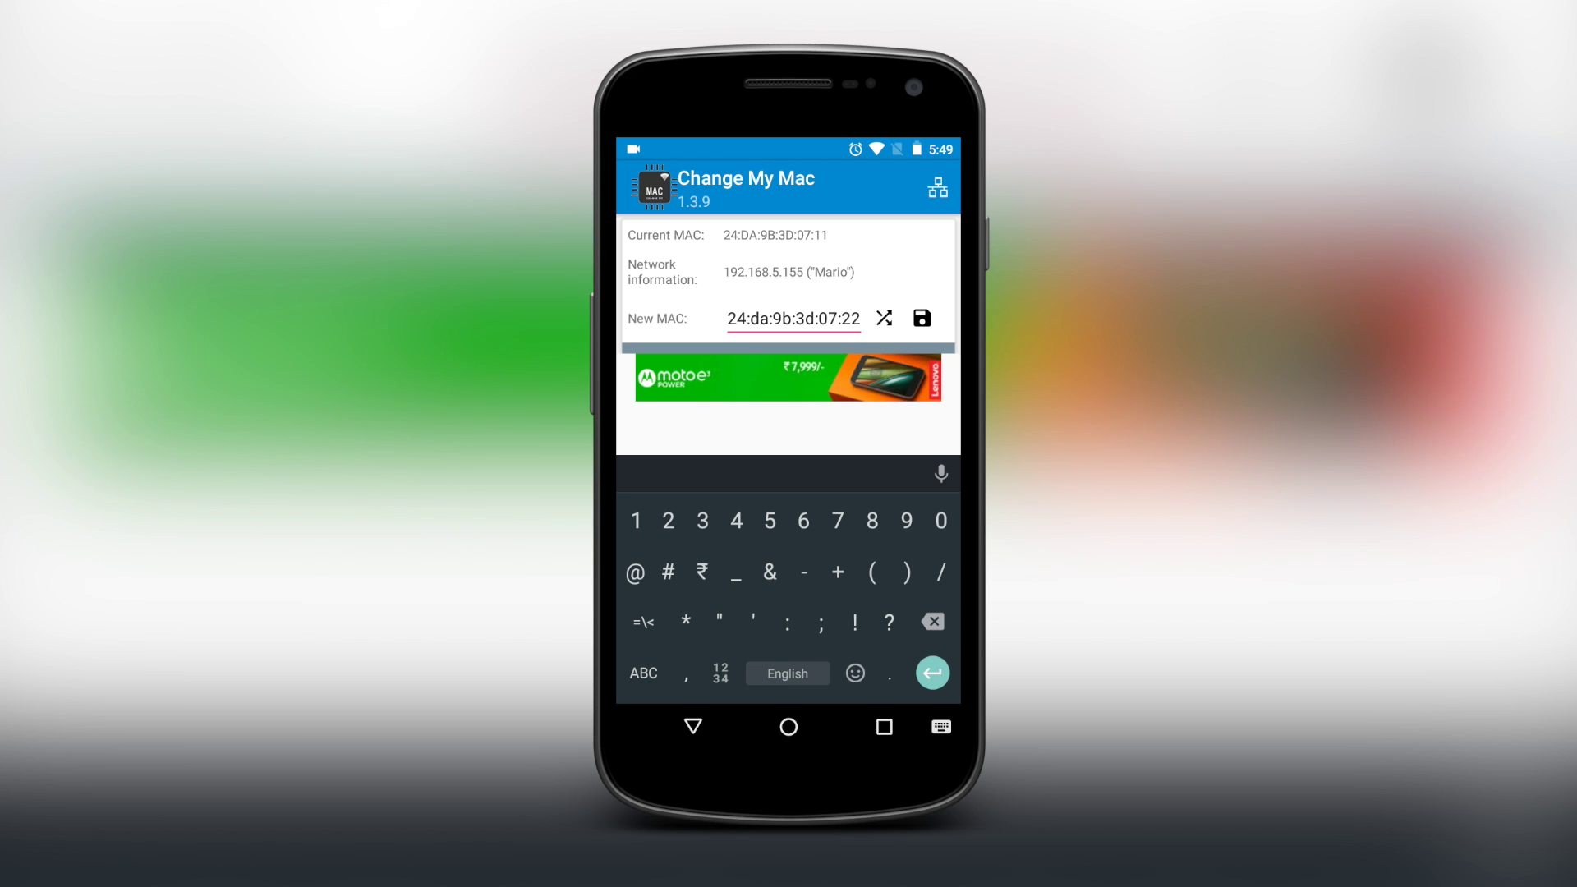
click(938, 678)
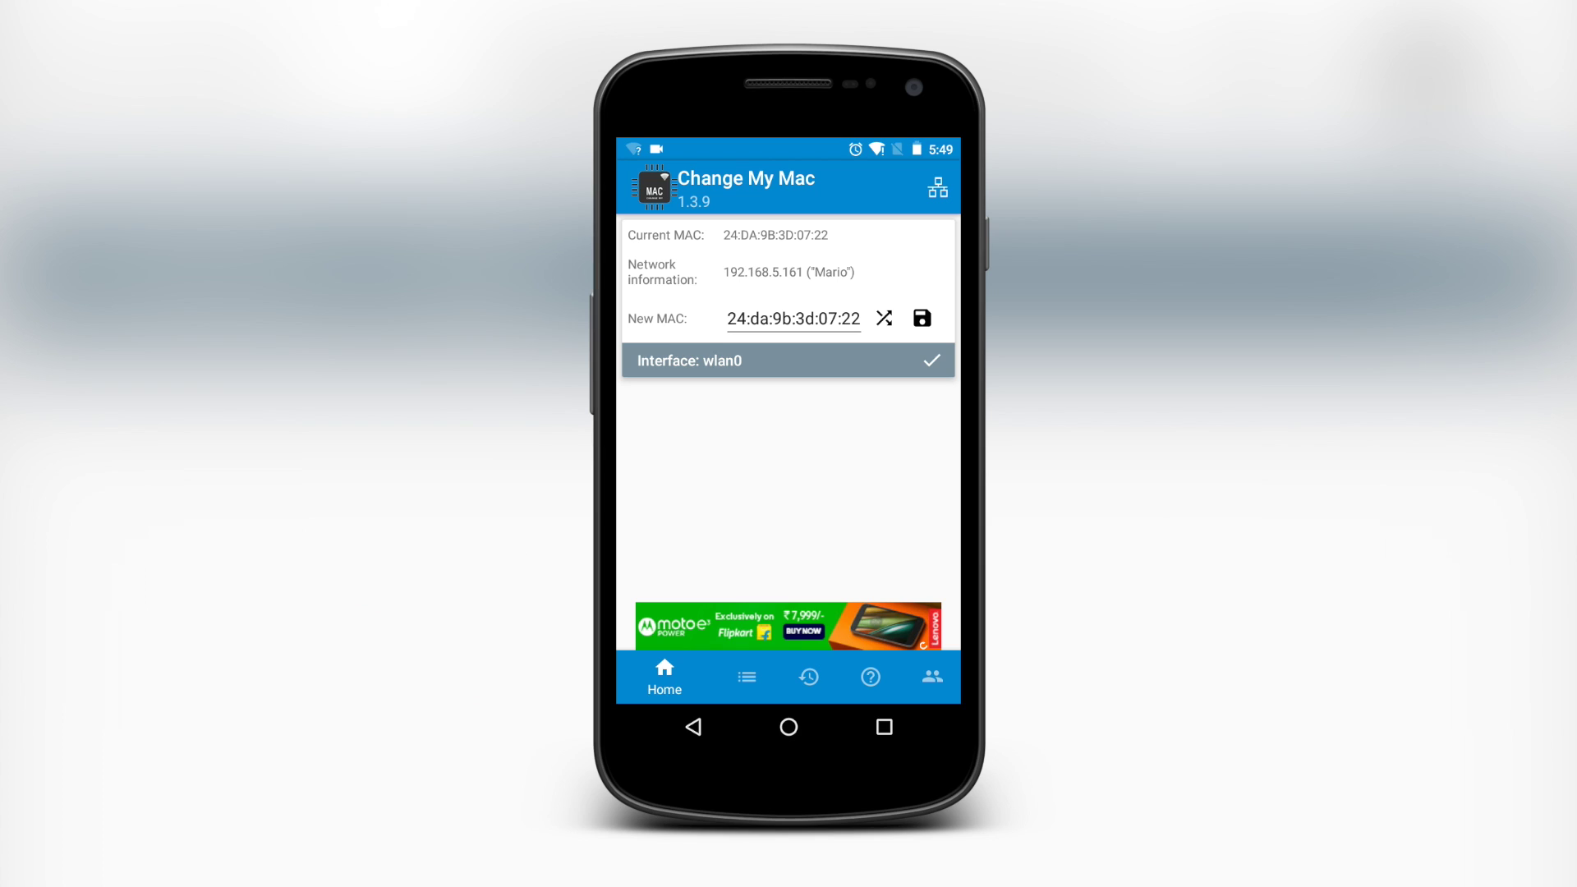
Check that the phone's status page shows the new MAC address 24:da:9b:3d:07:22.
click(890, 741)
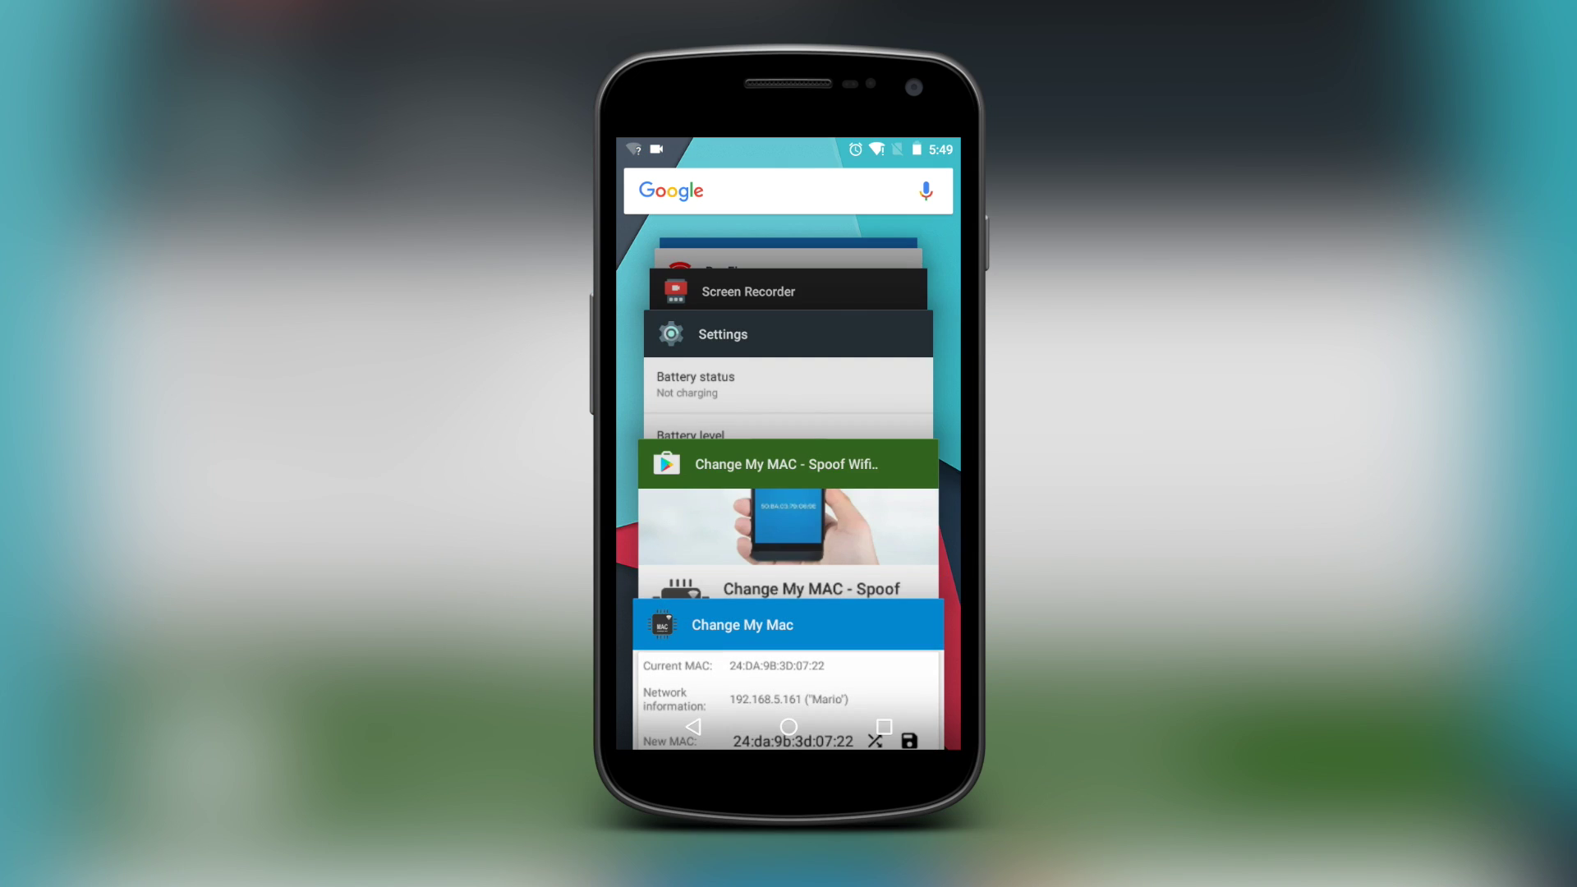
click(739, 345)
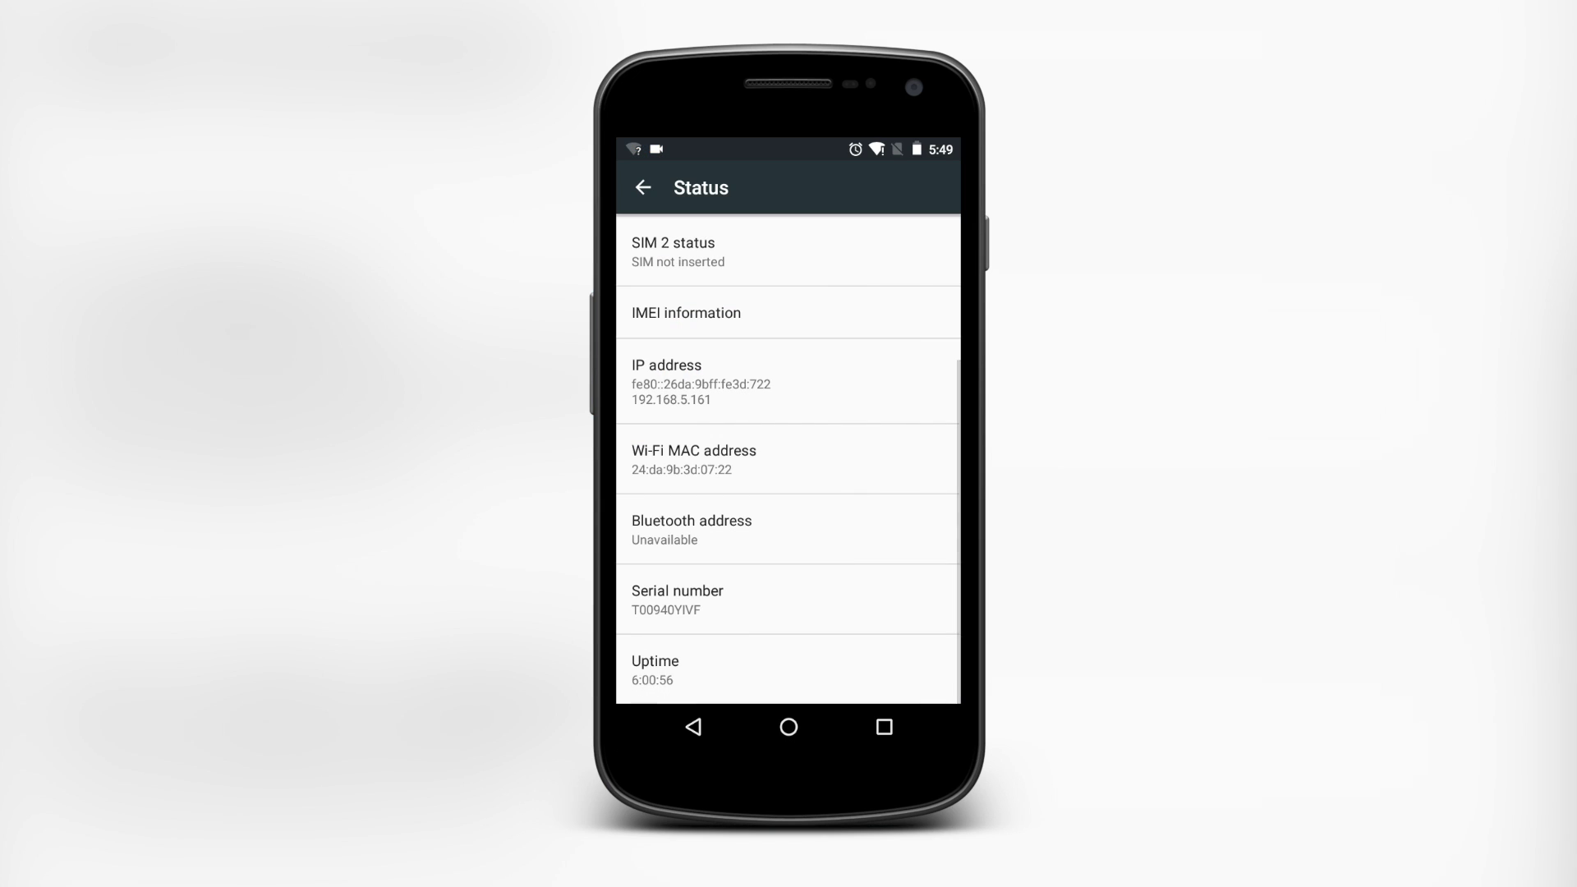
click(872, 467)
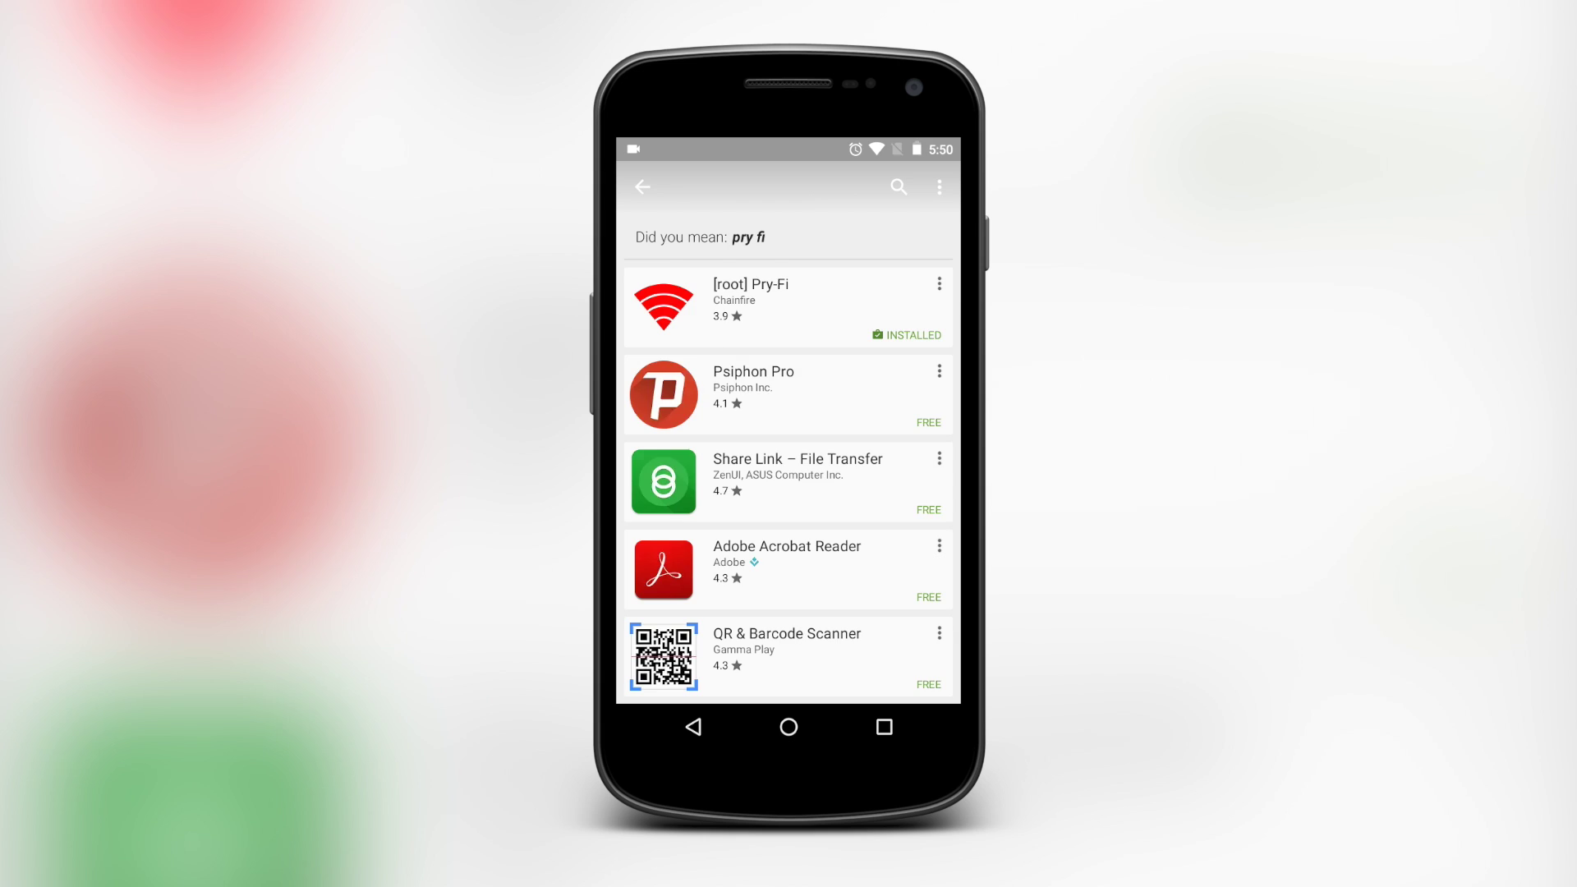
Launch Pry-Fi from its Play Store page and switch MAC randomising on.
click(738, 299)
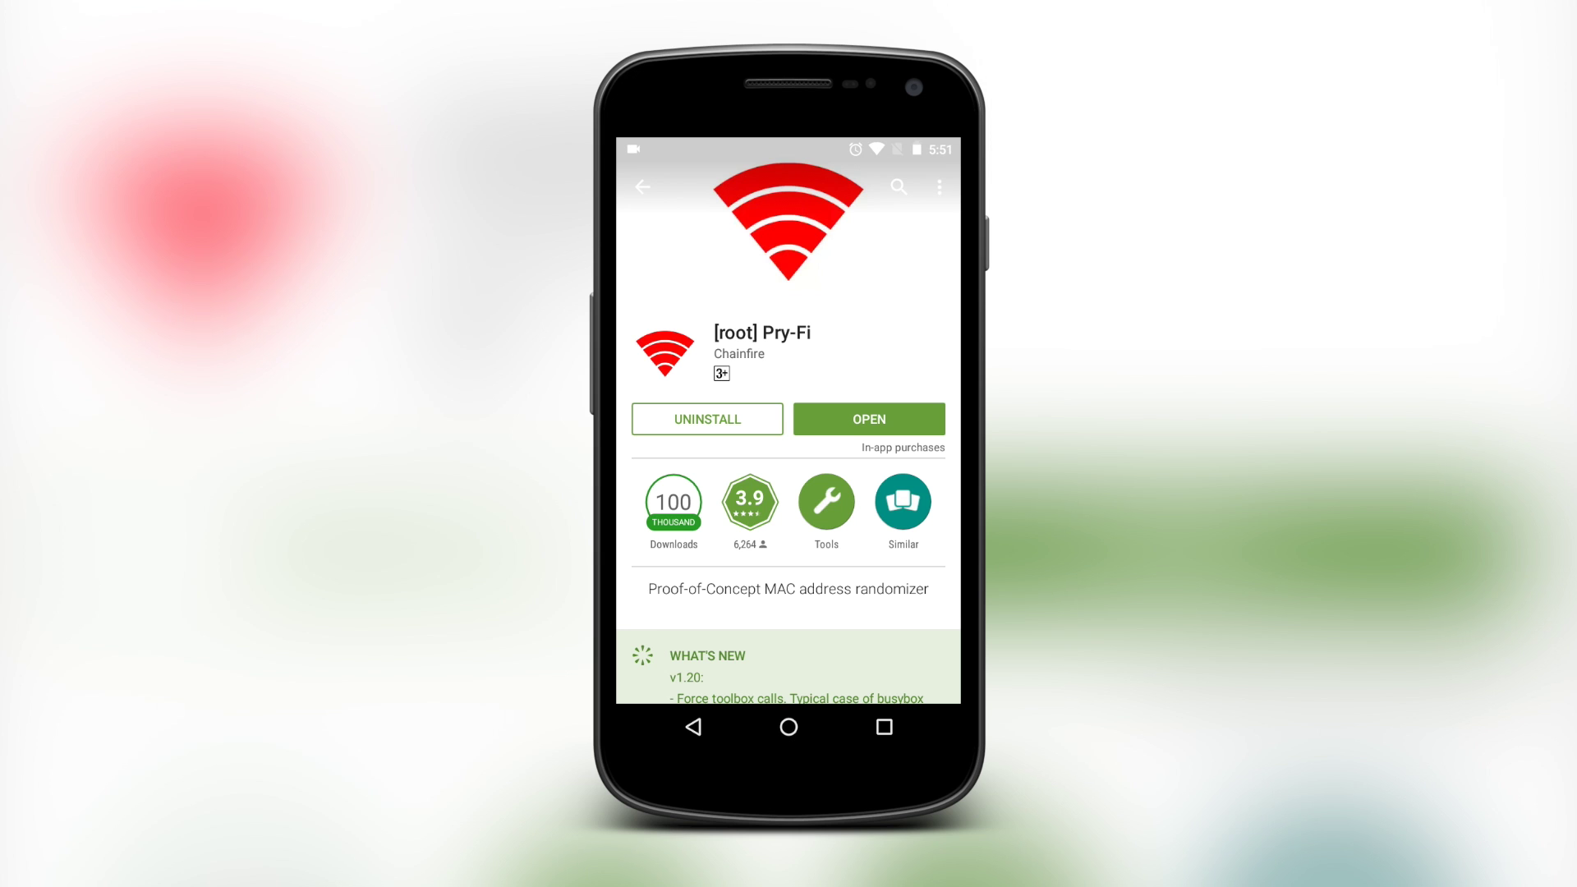
click(872, 415)
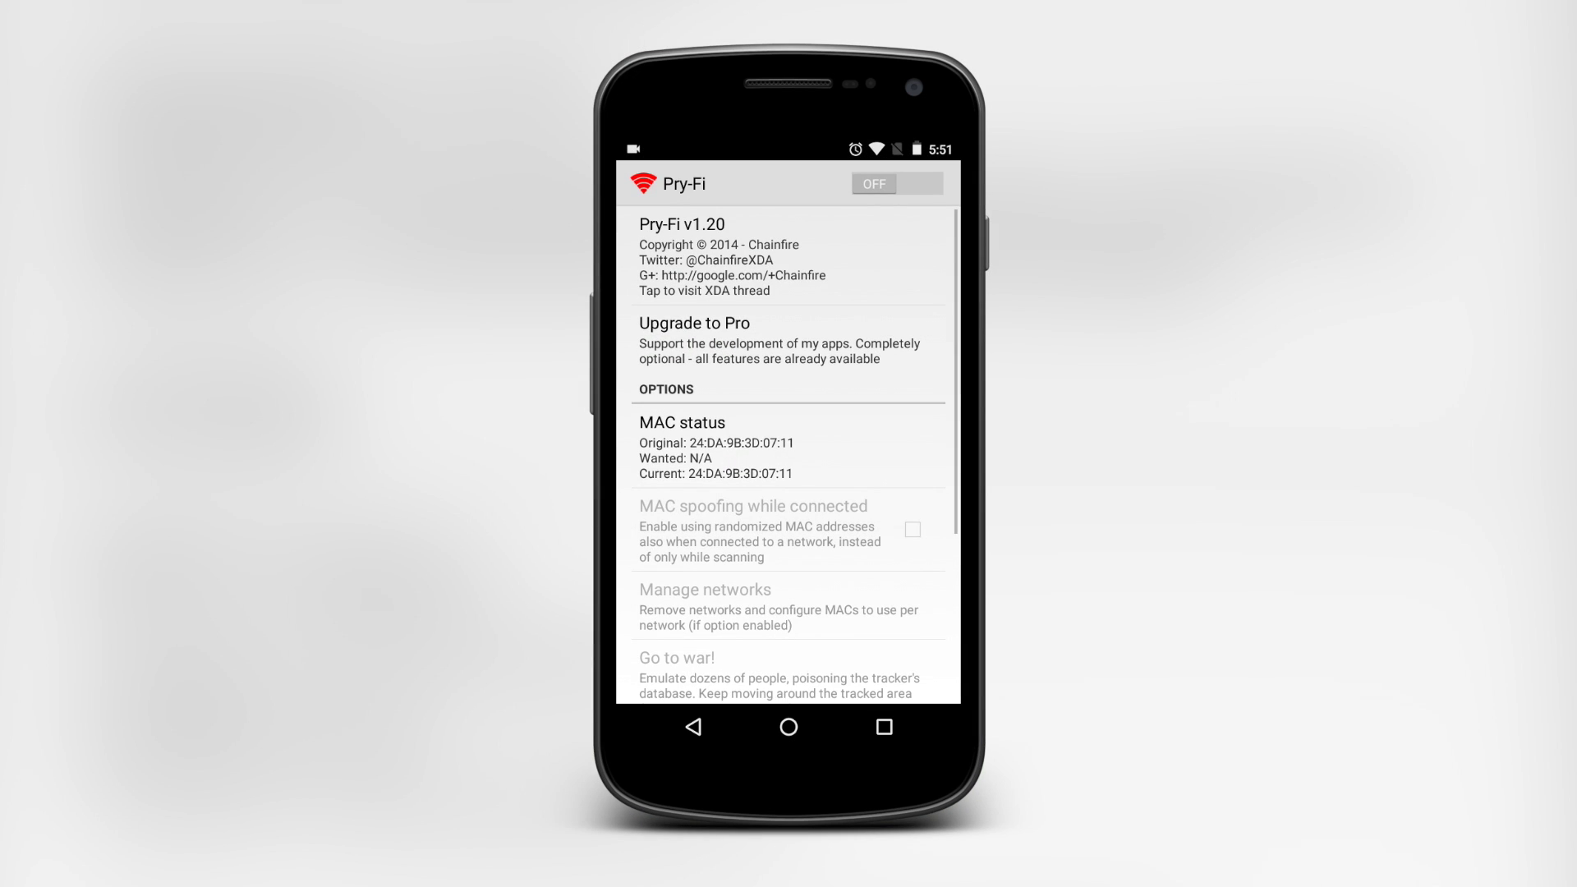
click(896, 183)
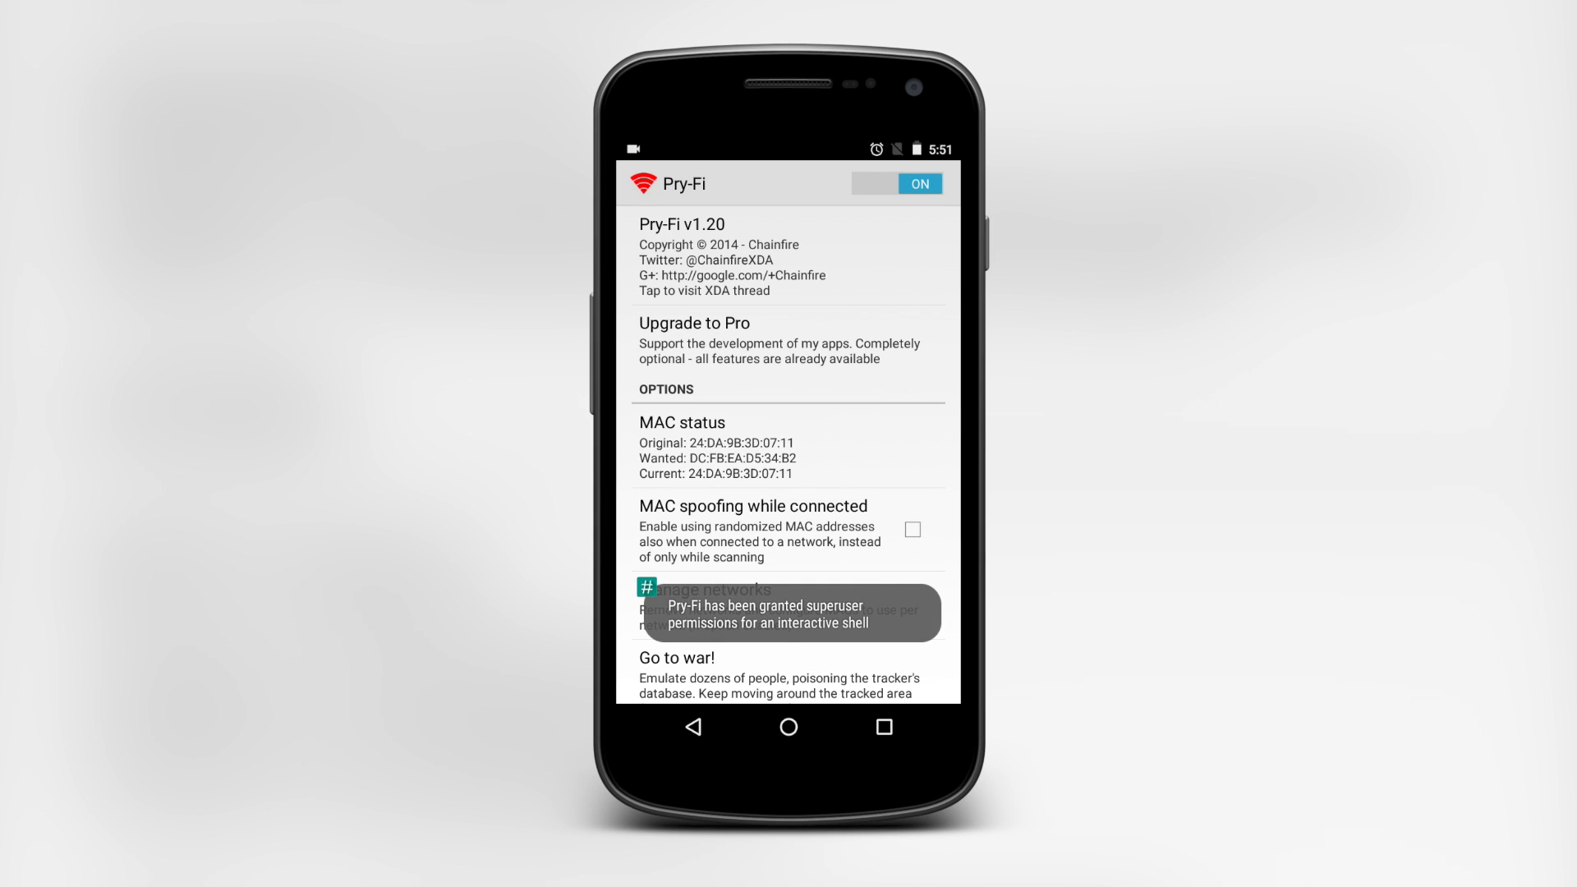
Tick MAC spoofing while connected, then cancel the warning to leave it disabled.
scroll(789, 427, down, 2)
click(679, 461)
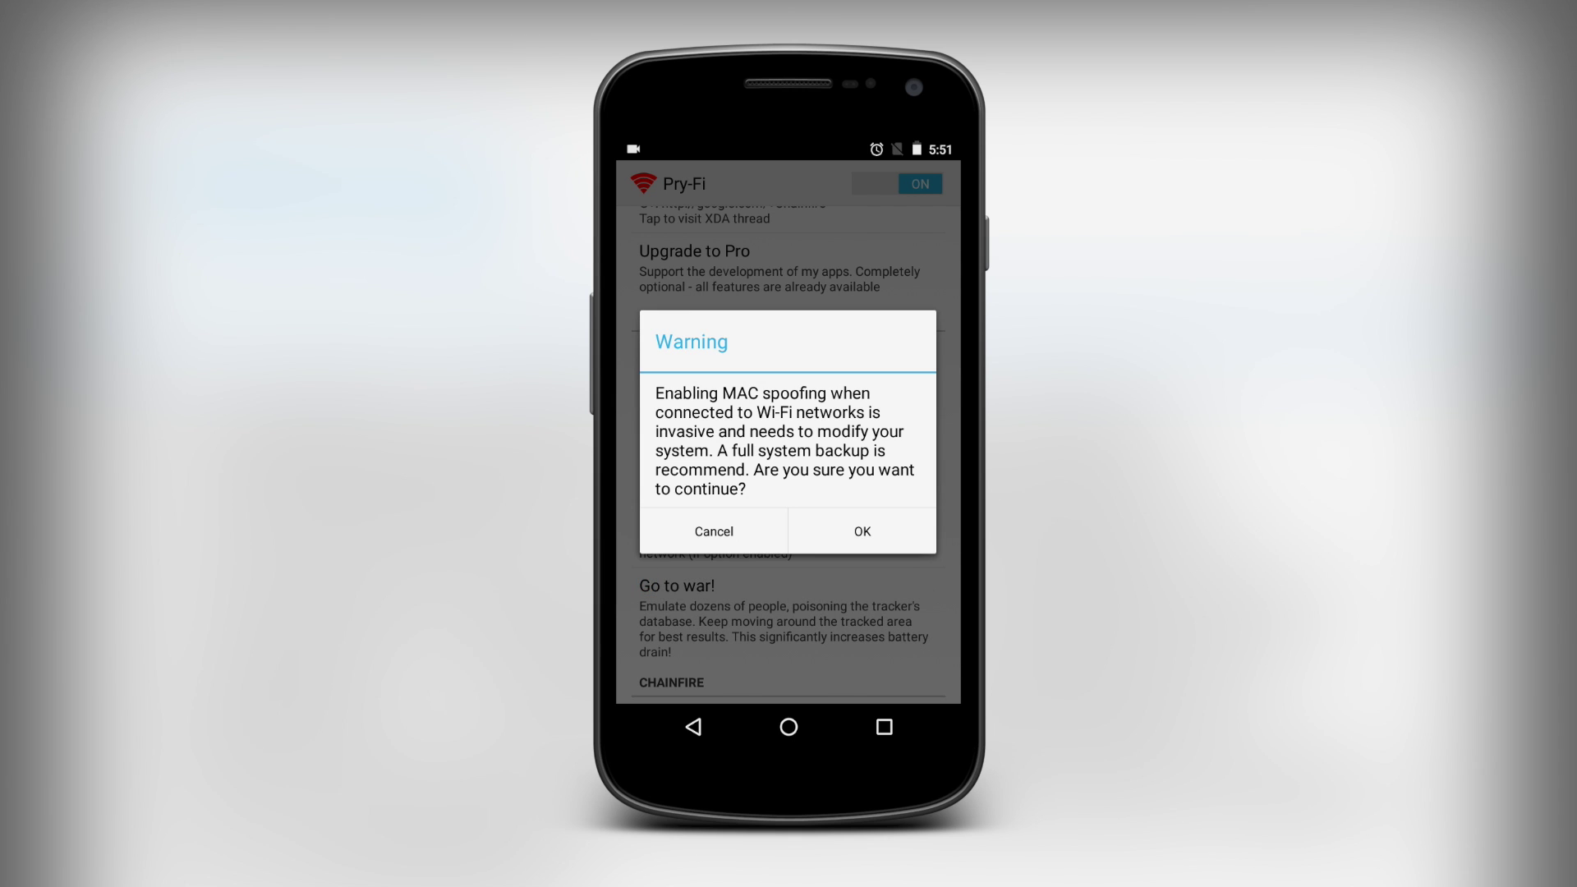
click(714, 532)
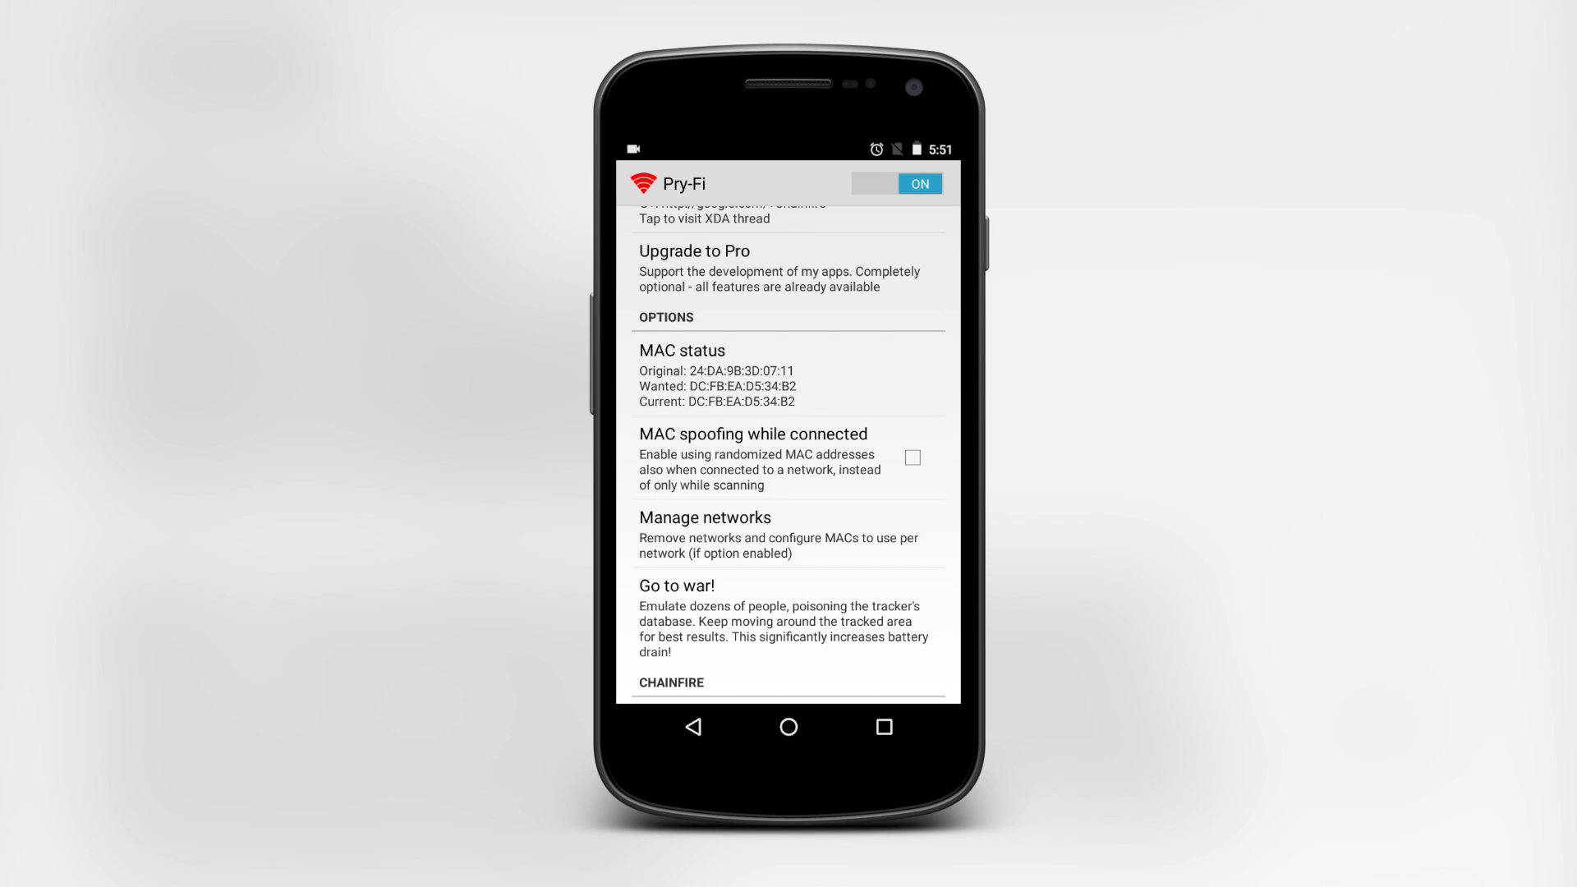